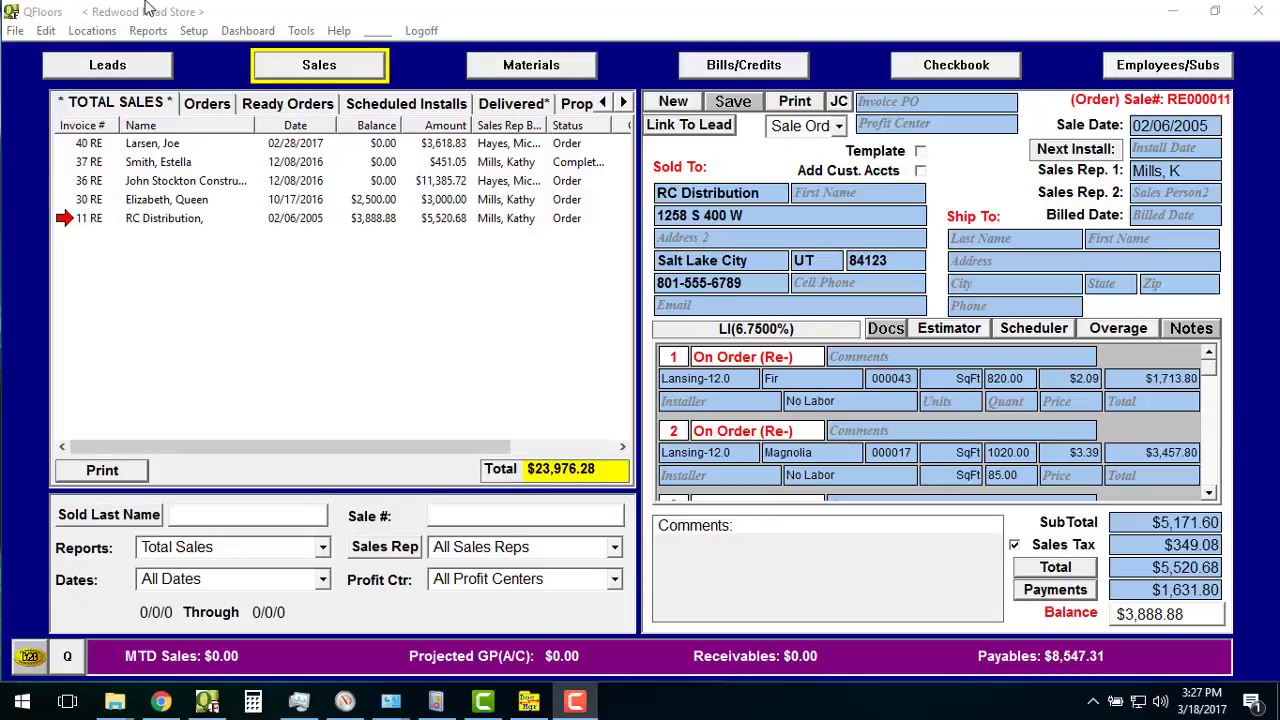
In Credit Card Processor setup, rename the unused New Account (1) slot to 'Pax 200 New'.
left_click(194, 33)
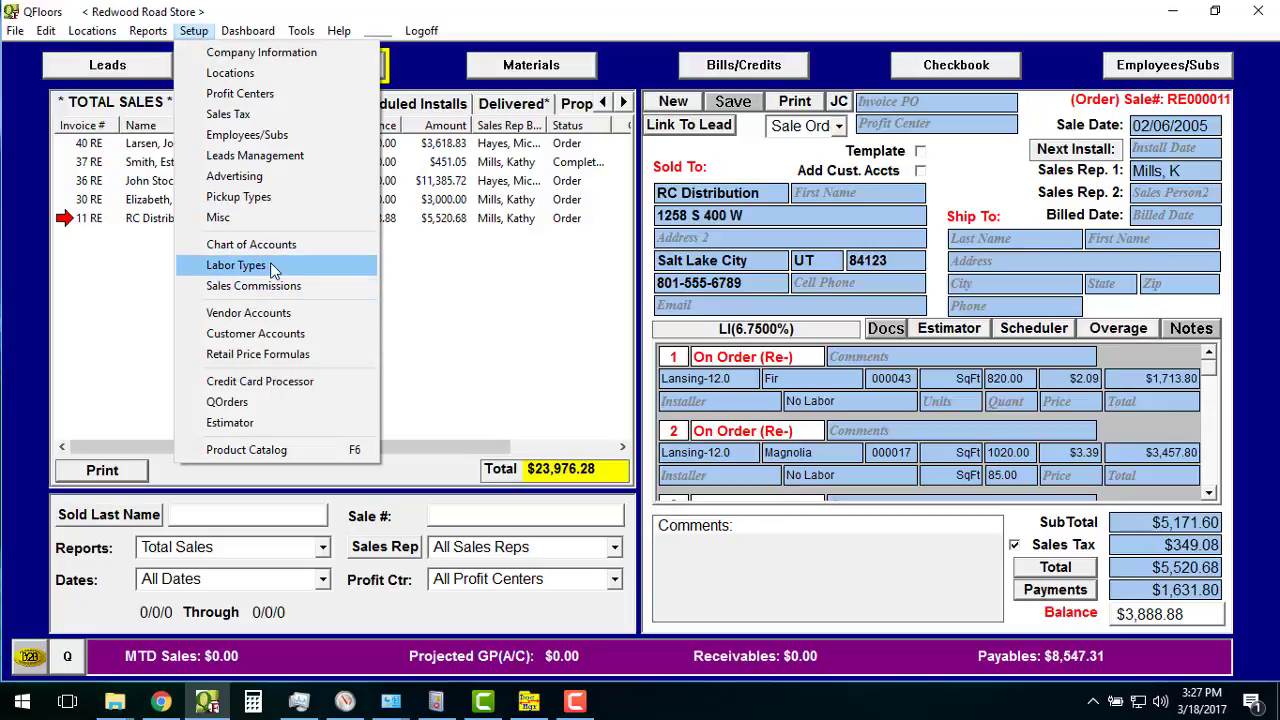
left_click(268, 387)
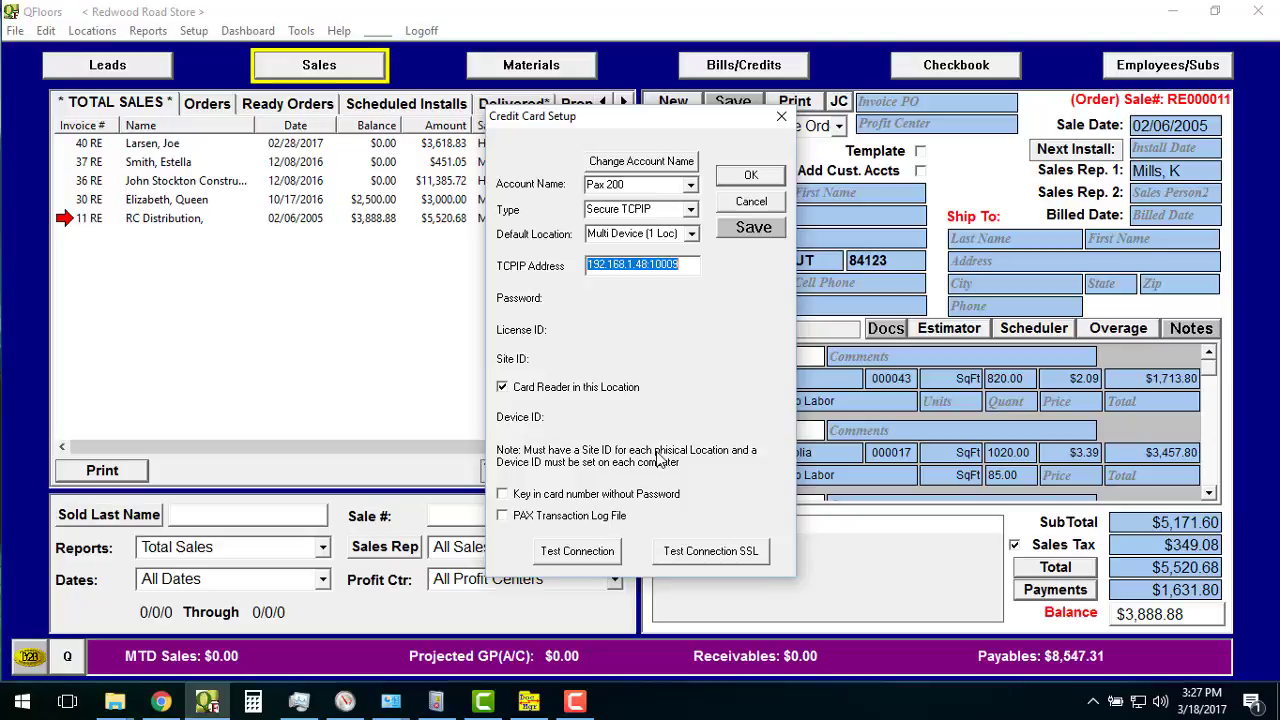
left_click(690, 185)
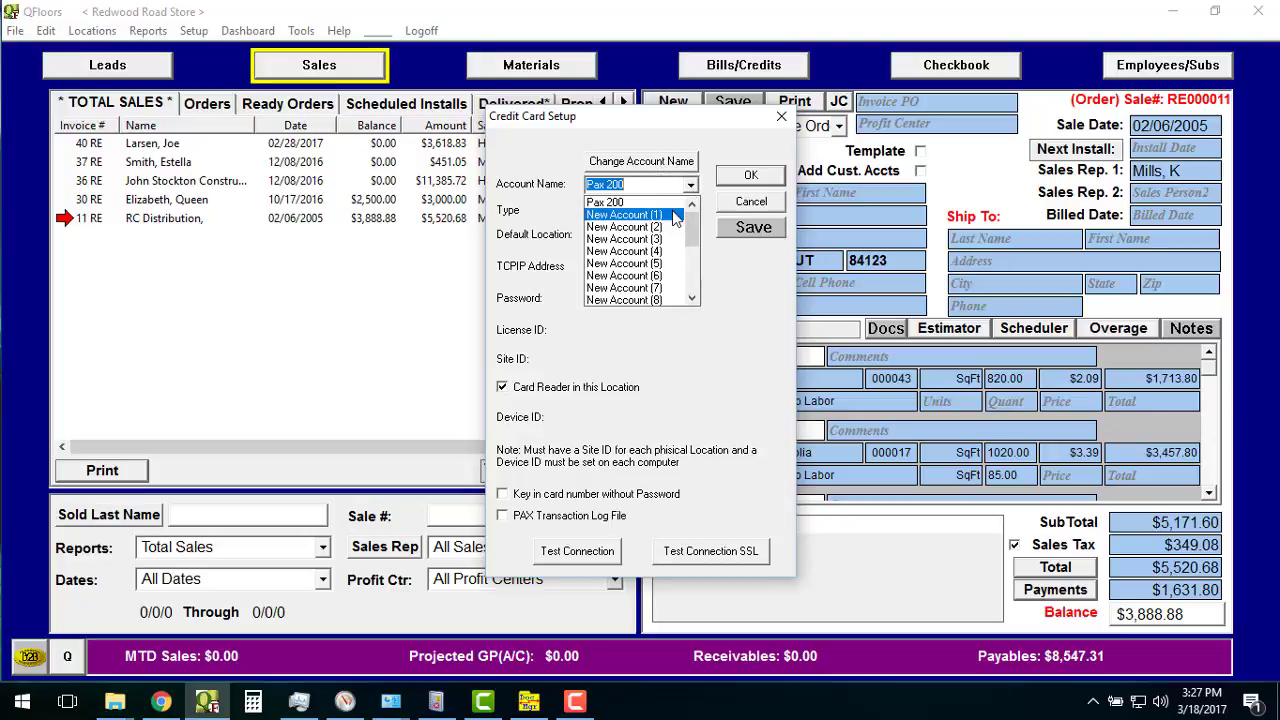
left_click(624, 214)
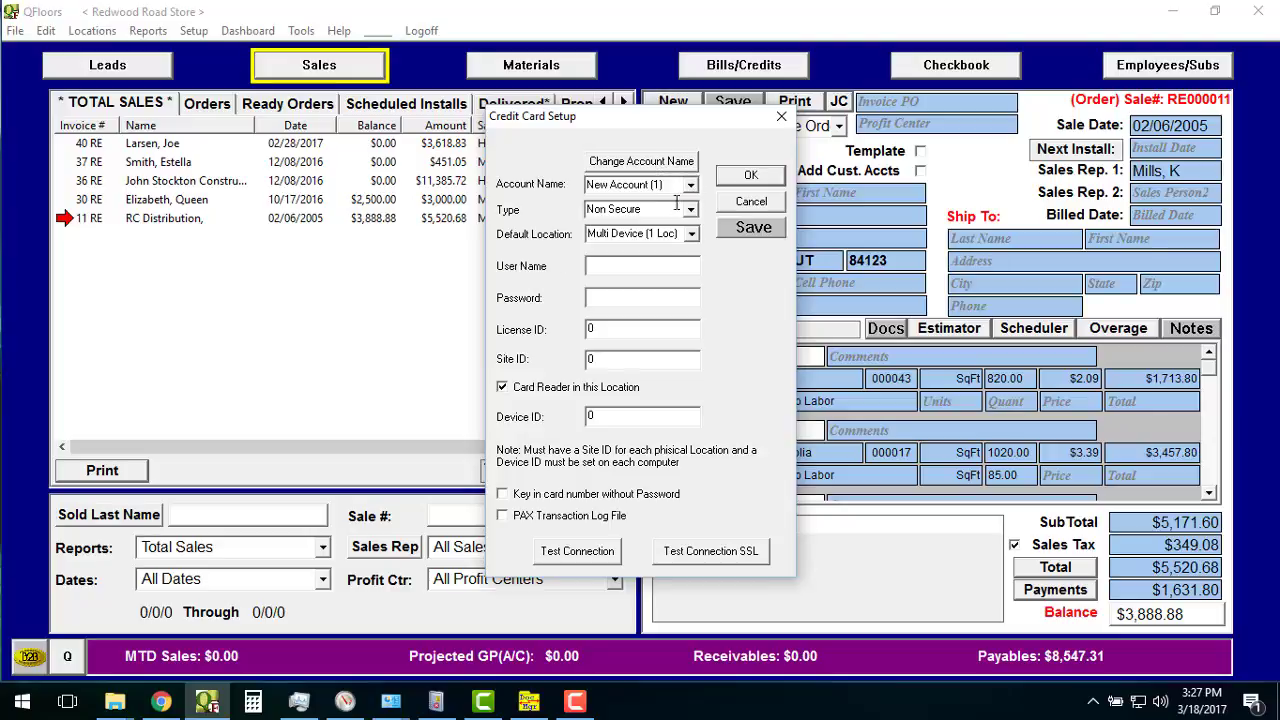
left_click(641, 161)
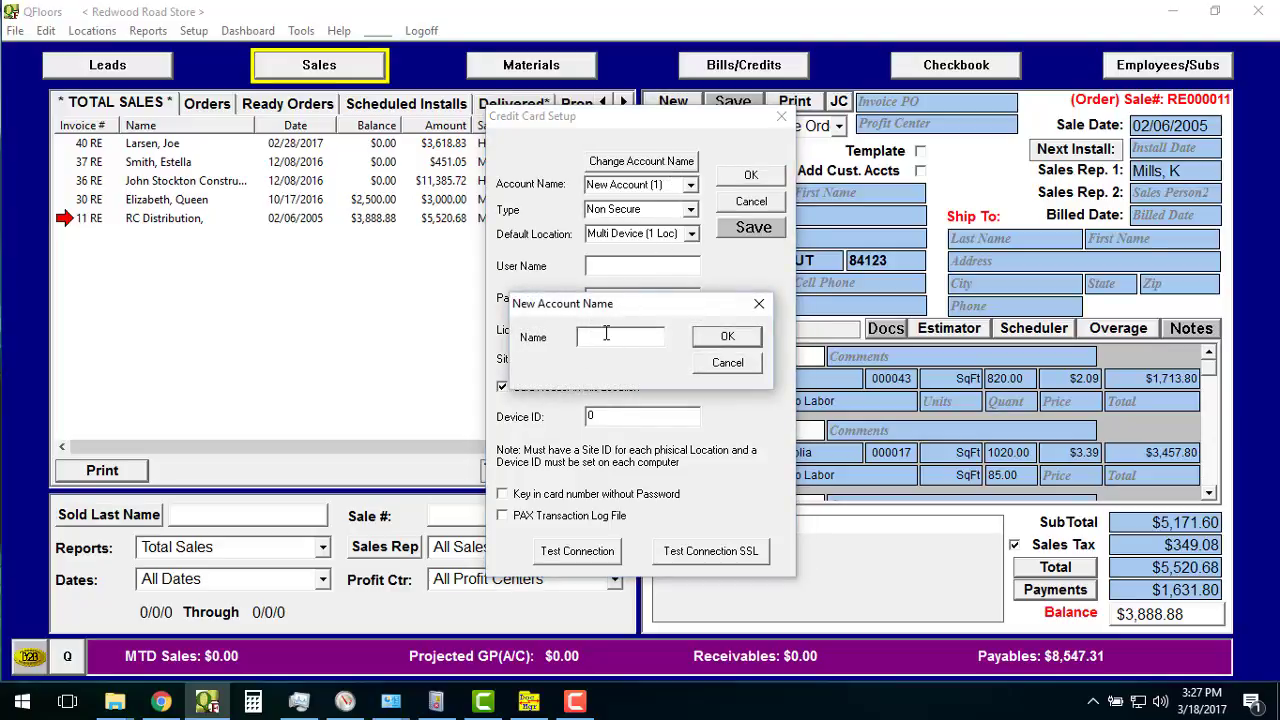
type("Pax 200 New")
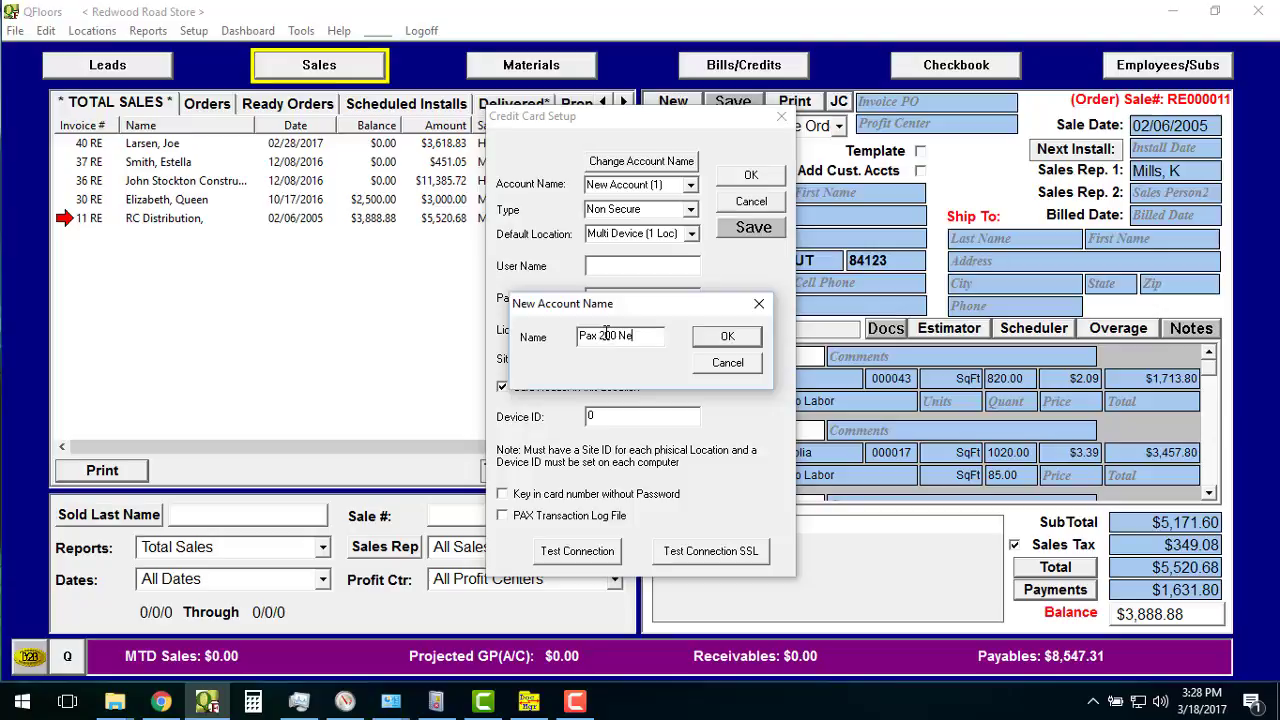
left_click(744, 334)
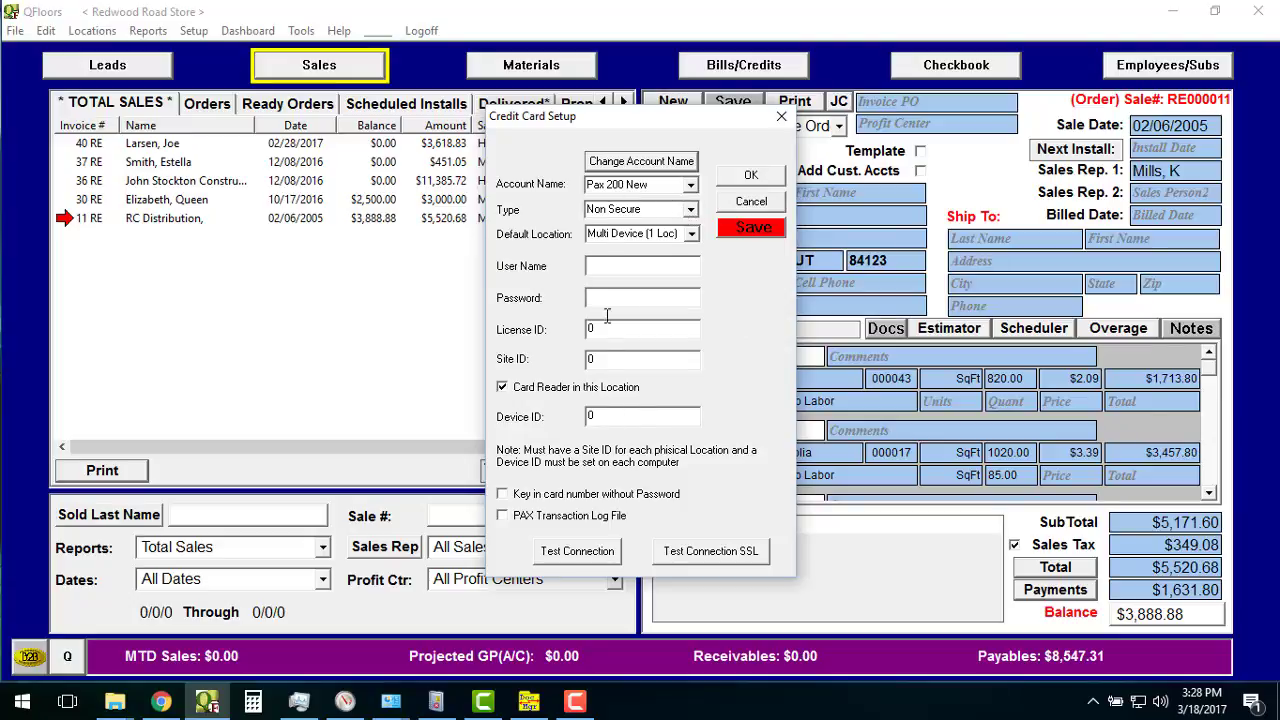
Set the account type to Secure TCPIP and leave the default location on Multi Device (1 Loc).
left_click(690, 209)
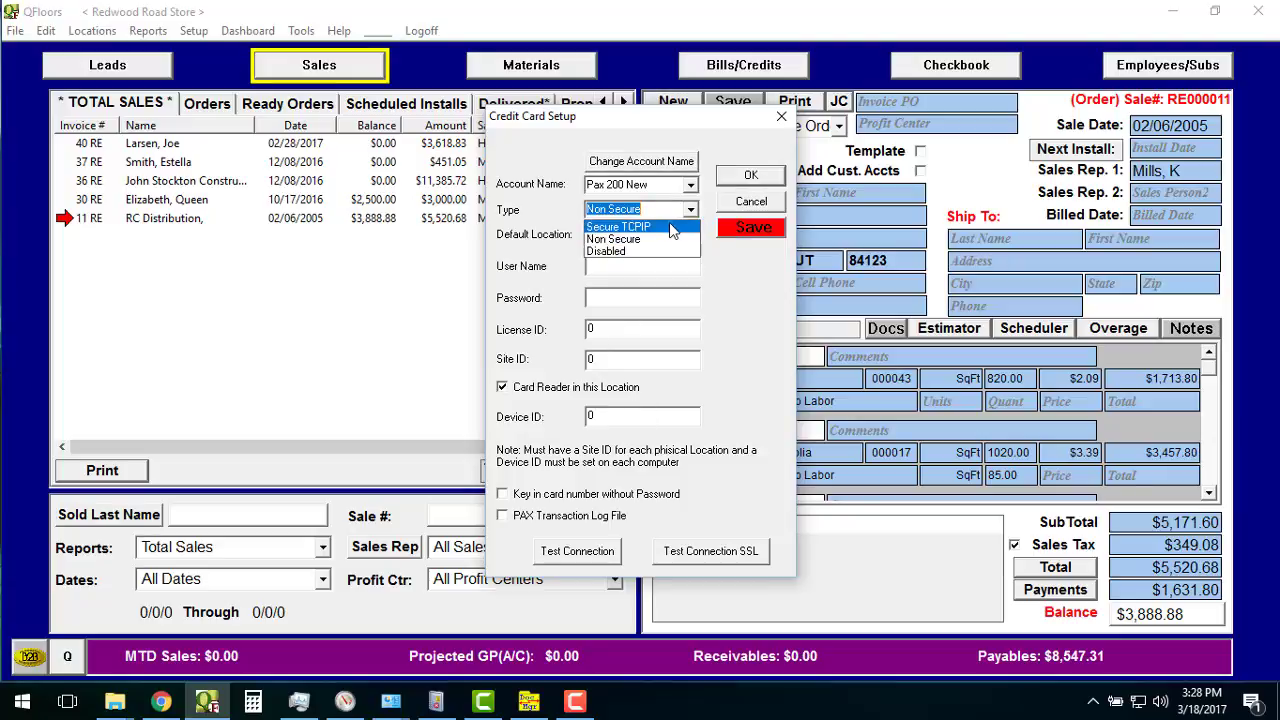
left_click(673, 228)
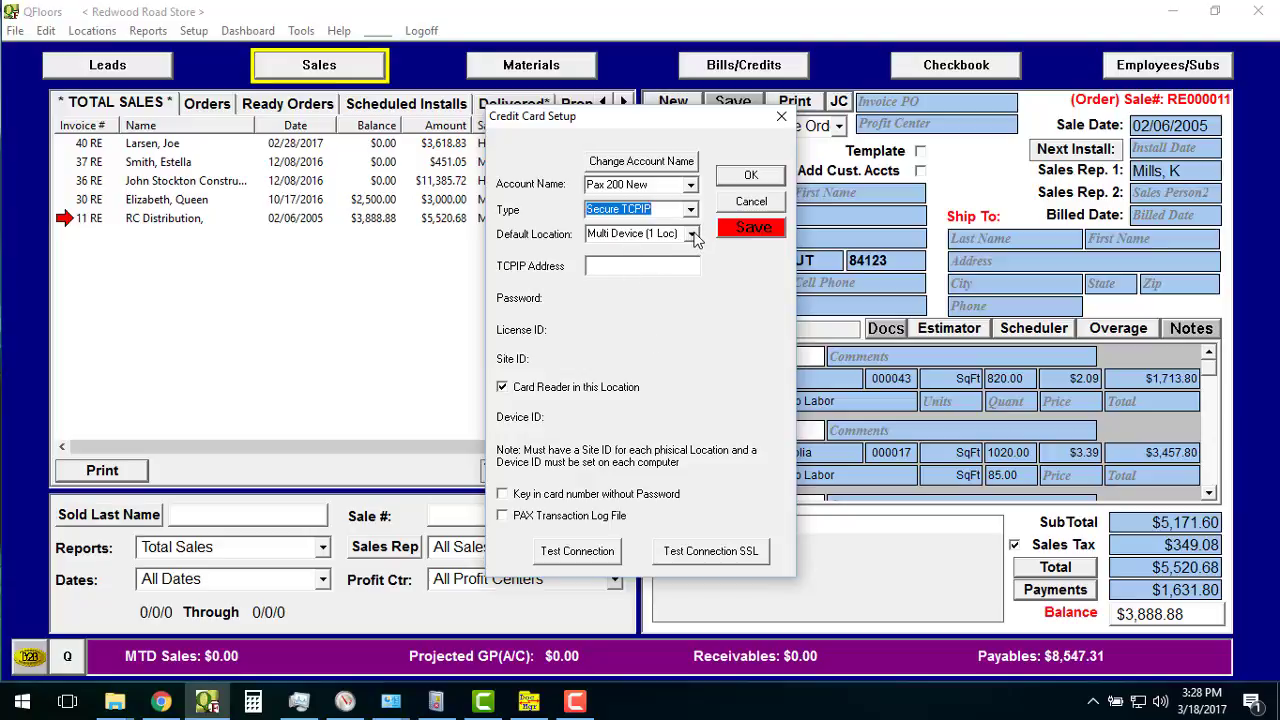
left_click(692, 234)
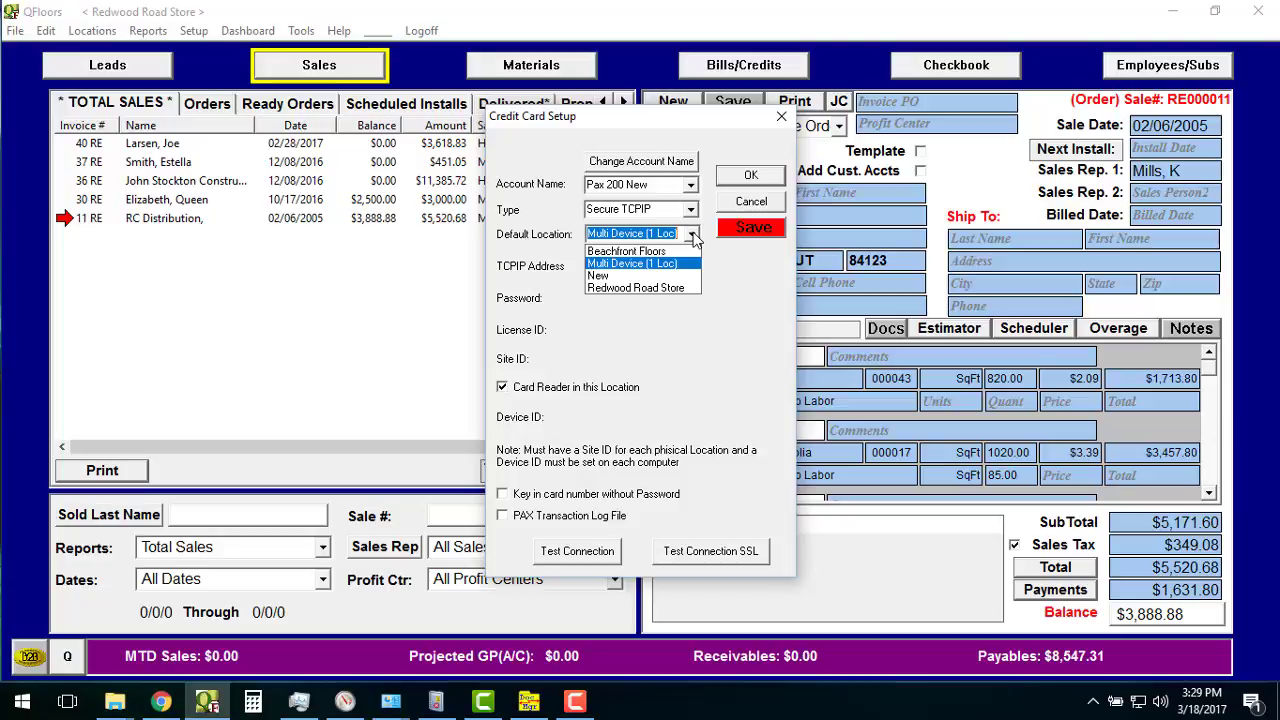
left_click(692, 234)
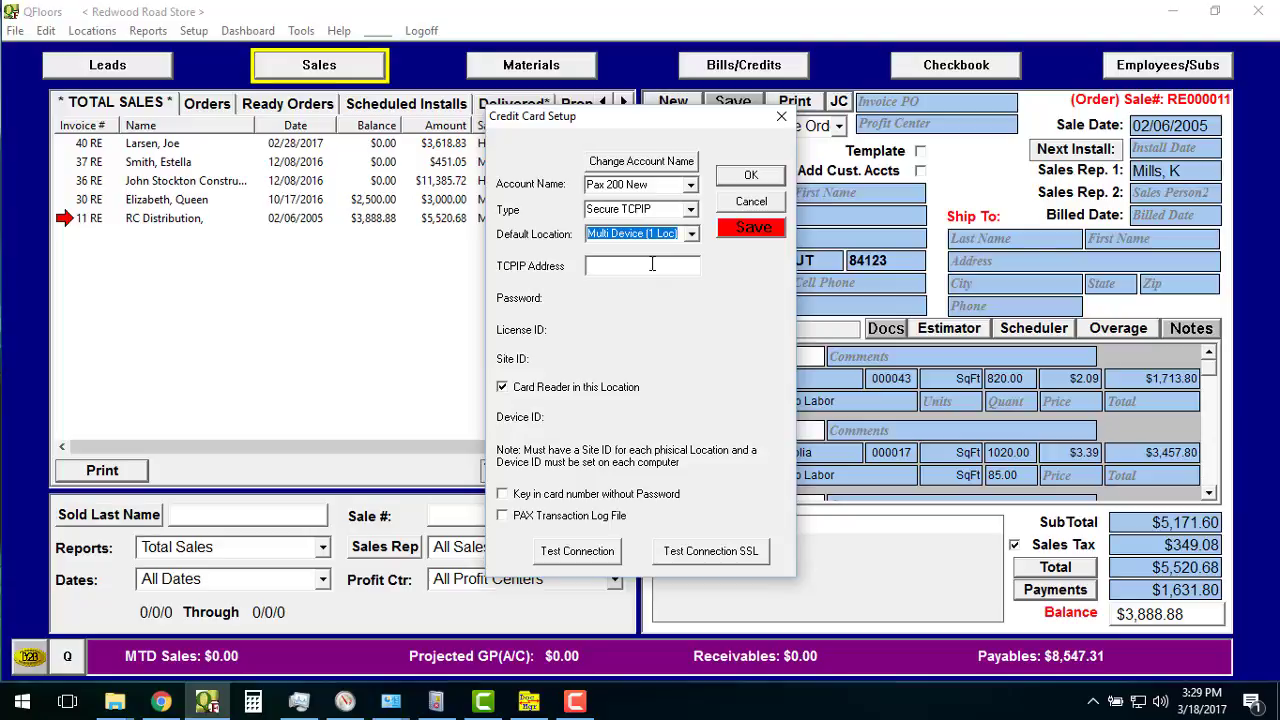
Paste 192.168.1.48:10009 into the TCPIP Address field and save the account.
left_click(652, 264)
right_click(654, 264)
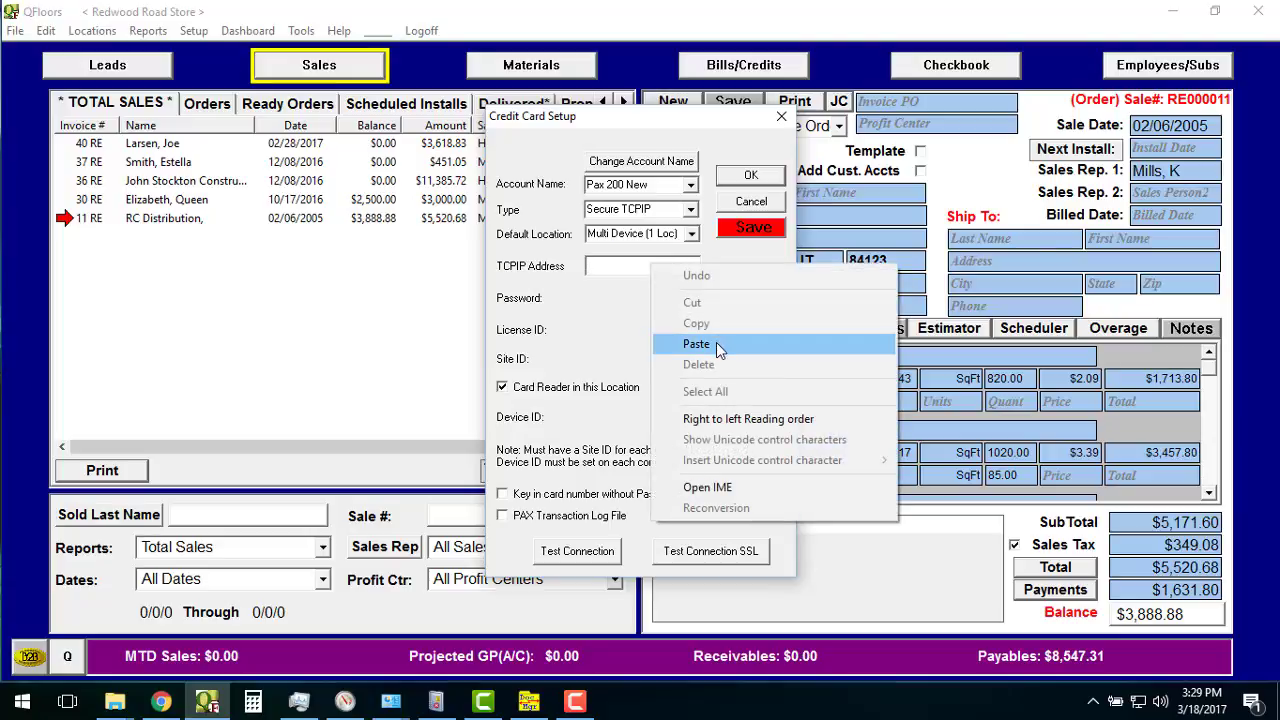
left_click(717, 346)
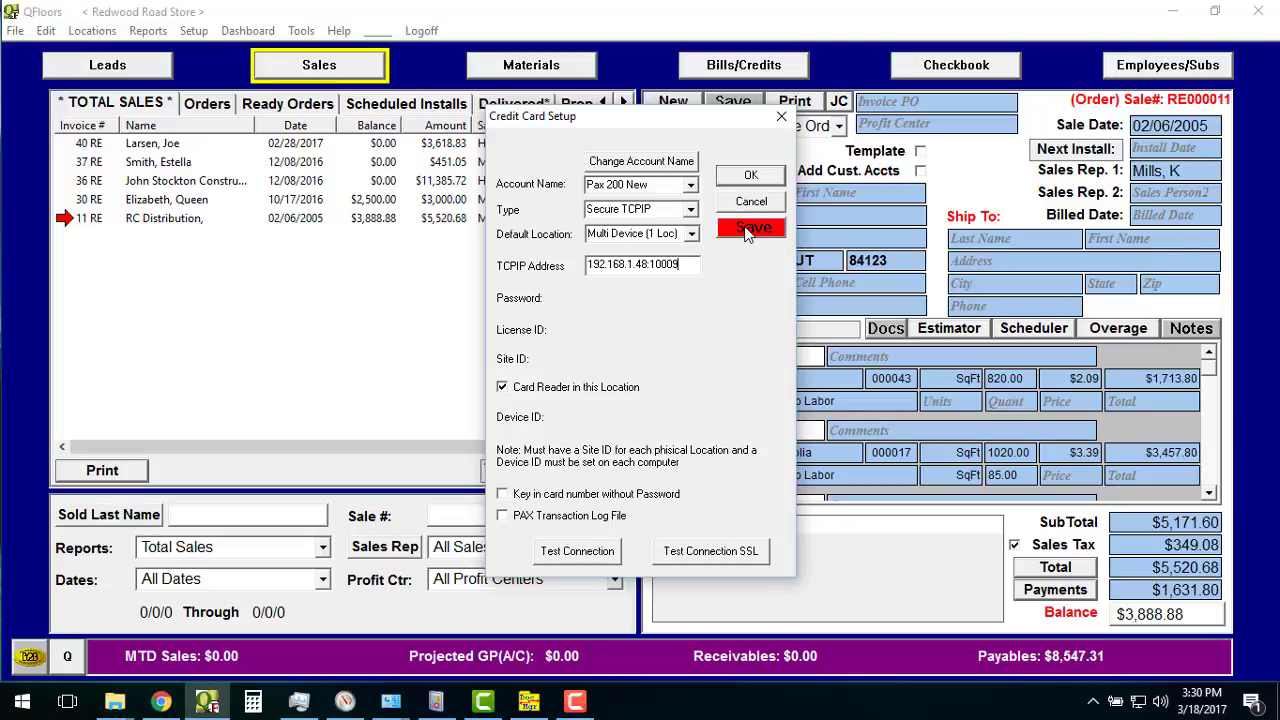
left_click(745, 231)
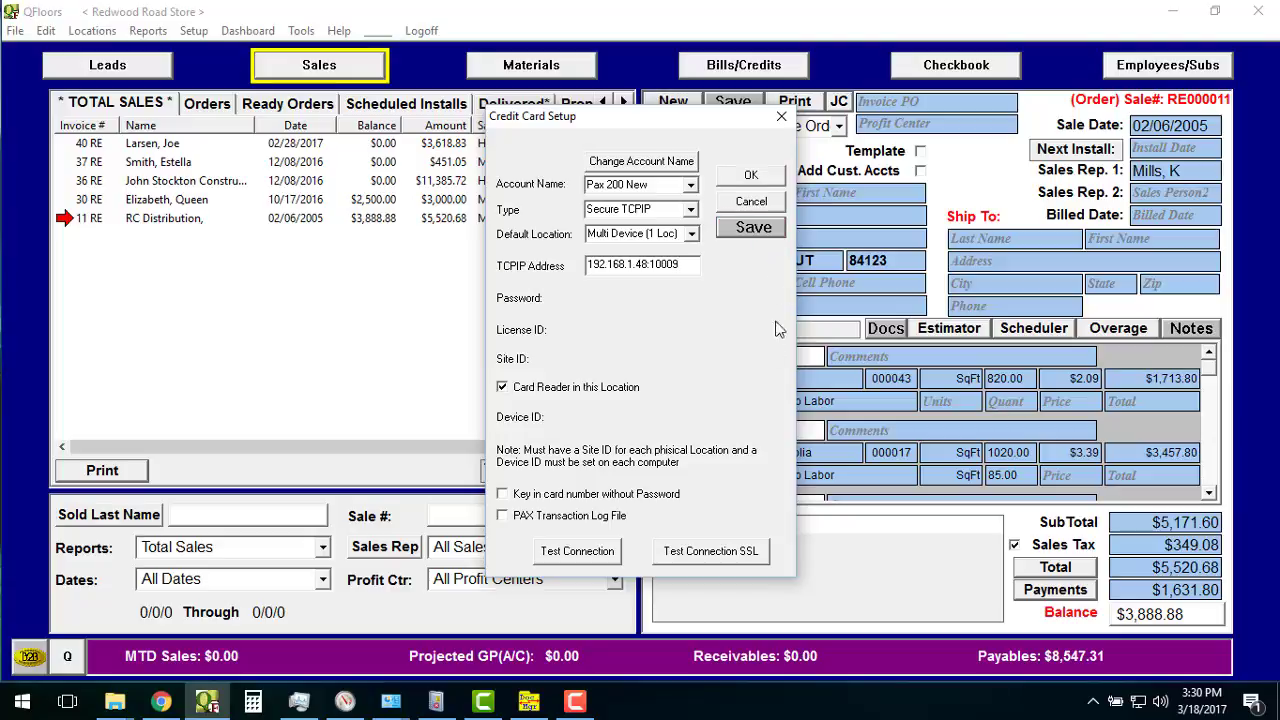
Test the SSL connection, then save address 192.168.1.38 and dismiss the can't-find-PAX error.
left_click(730, 557)
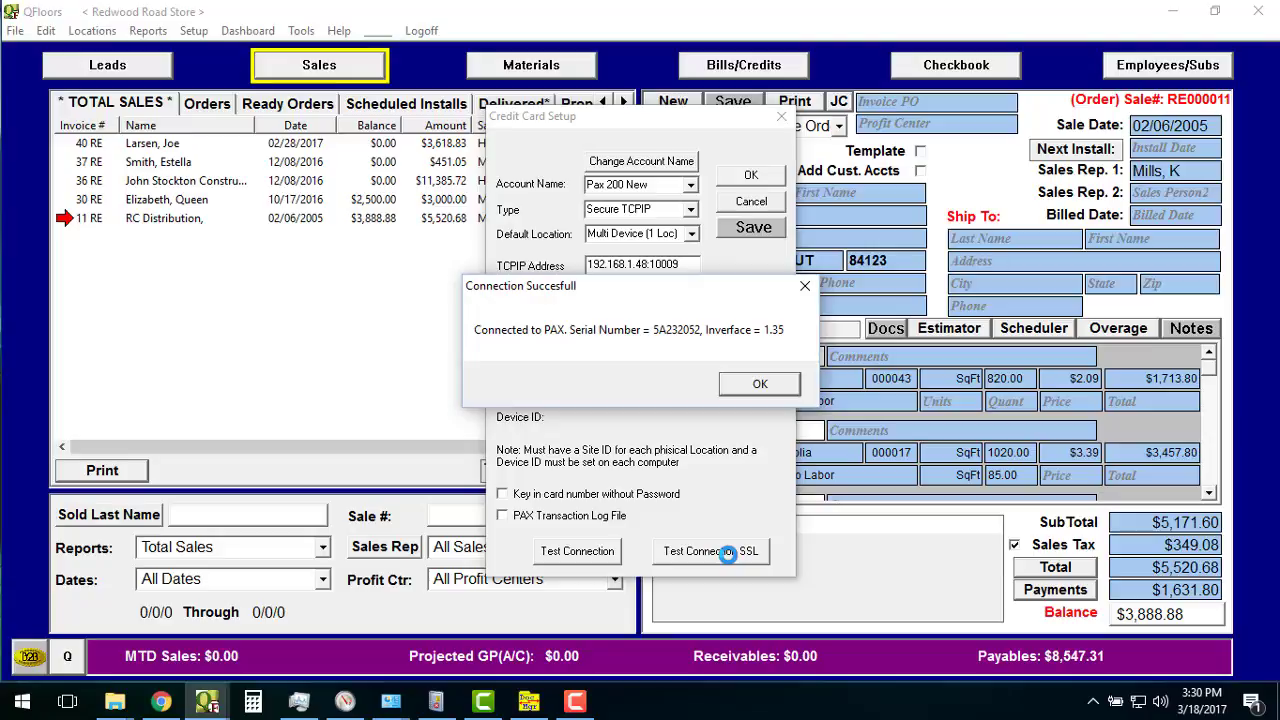
left_click(759, 384)
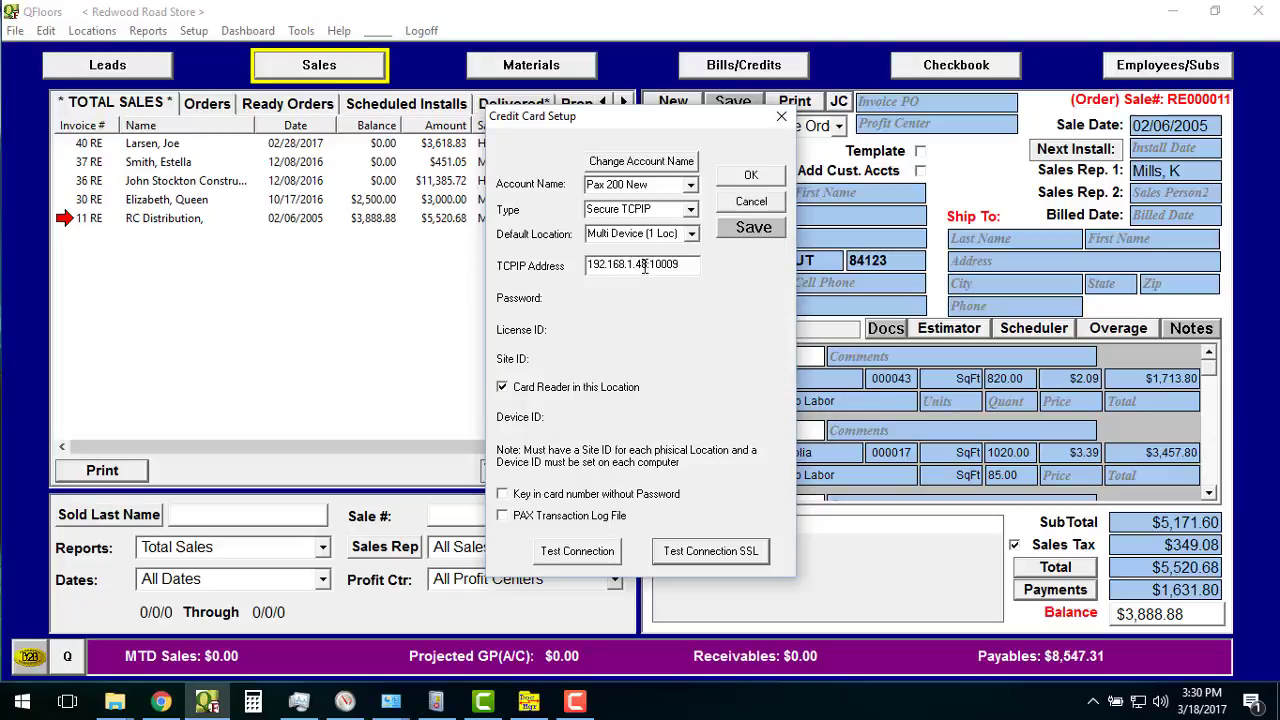
left_click(640, 265)
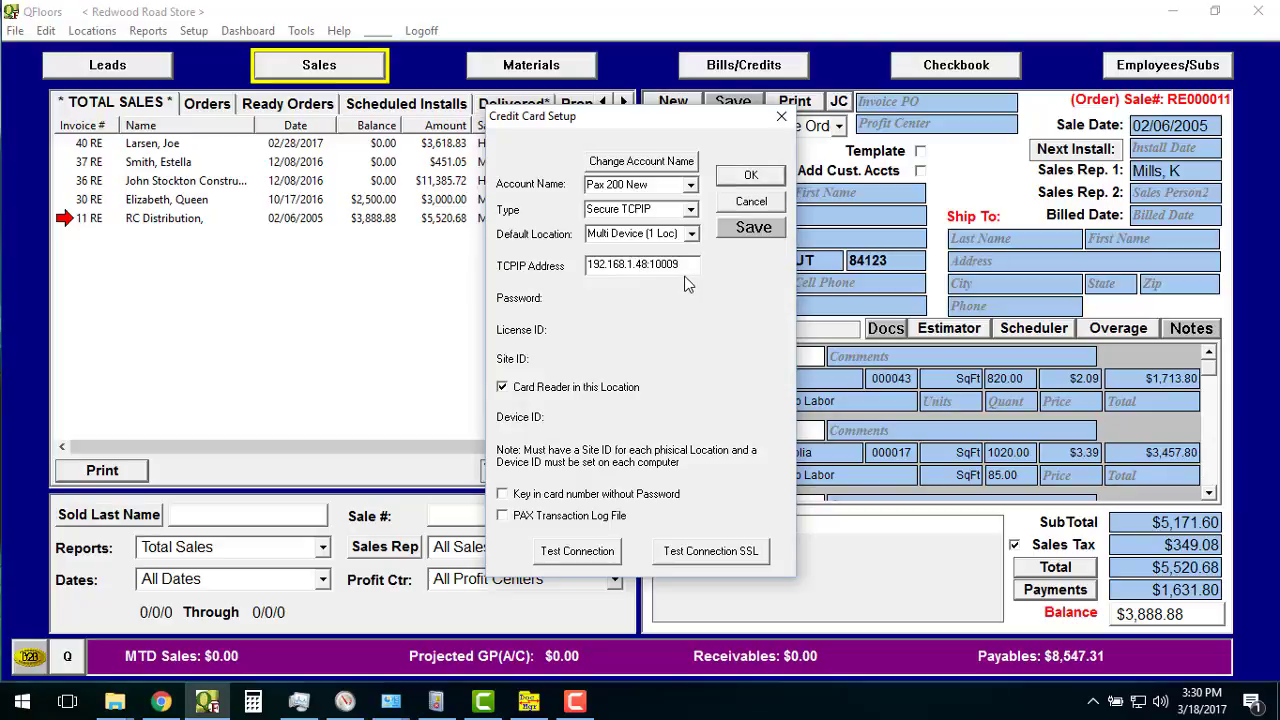
key("BackSpace")
type("3")
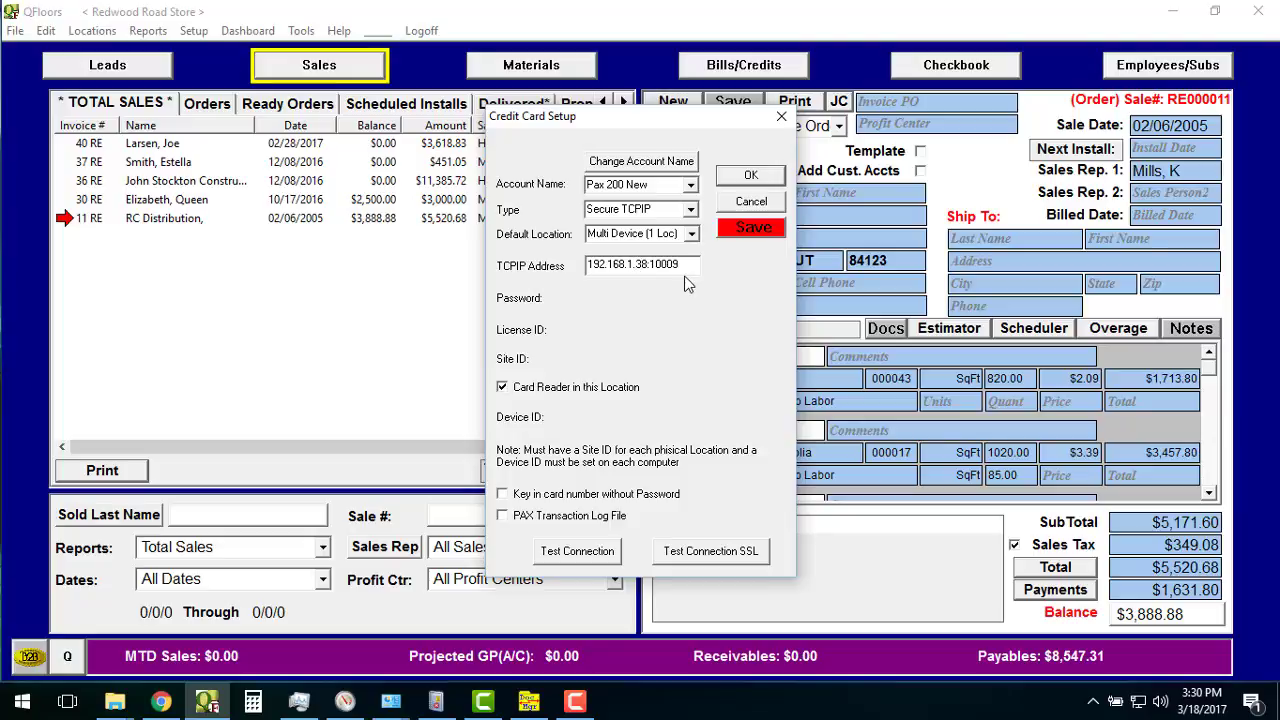
left_click(766, 229)
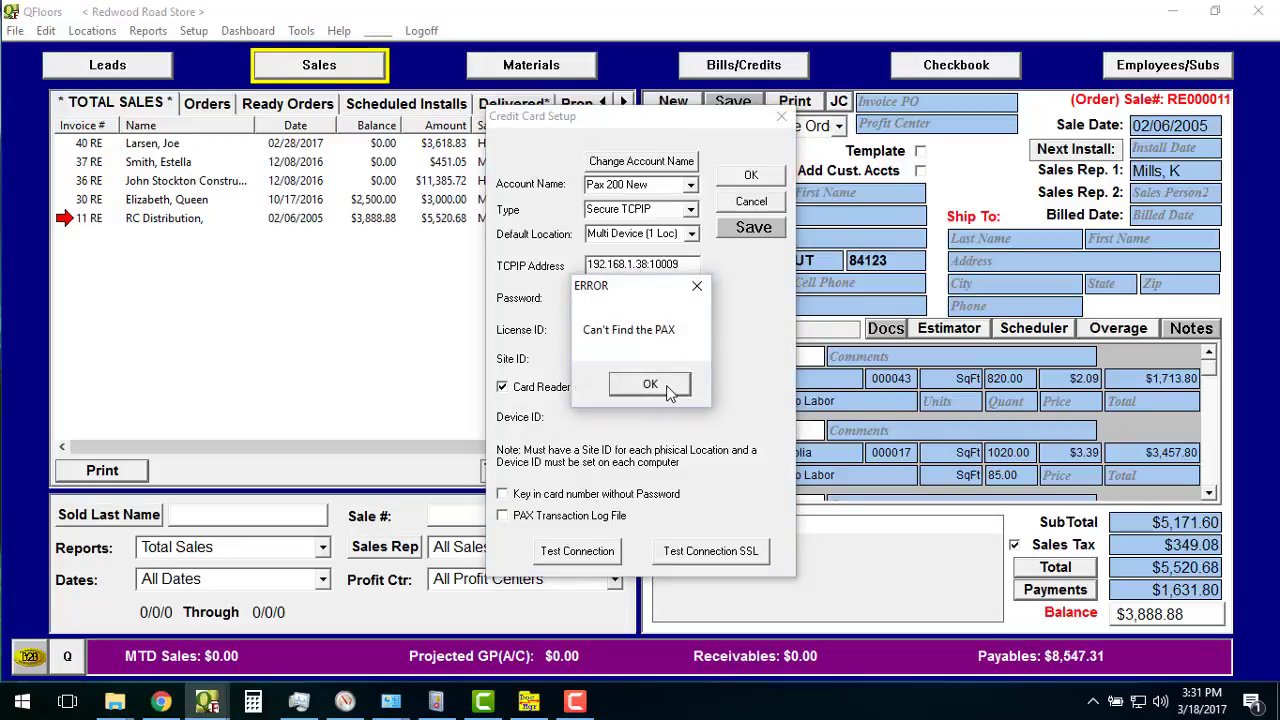
left_click(668, 390)
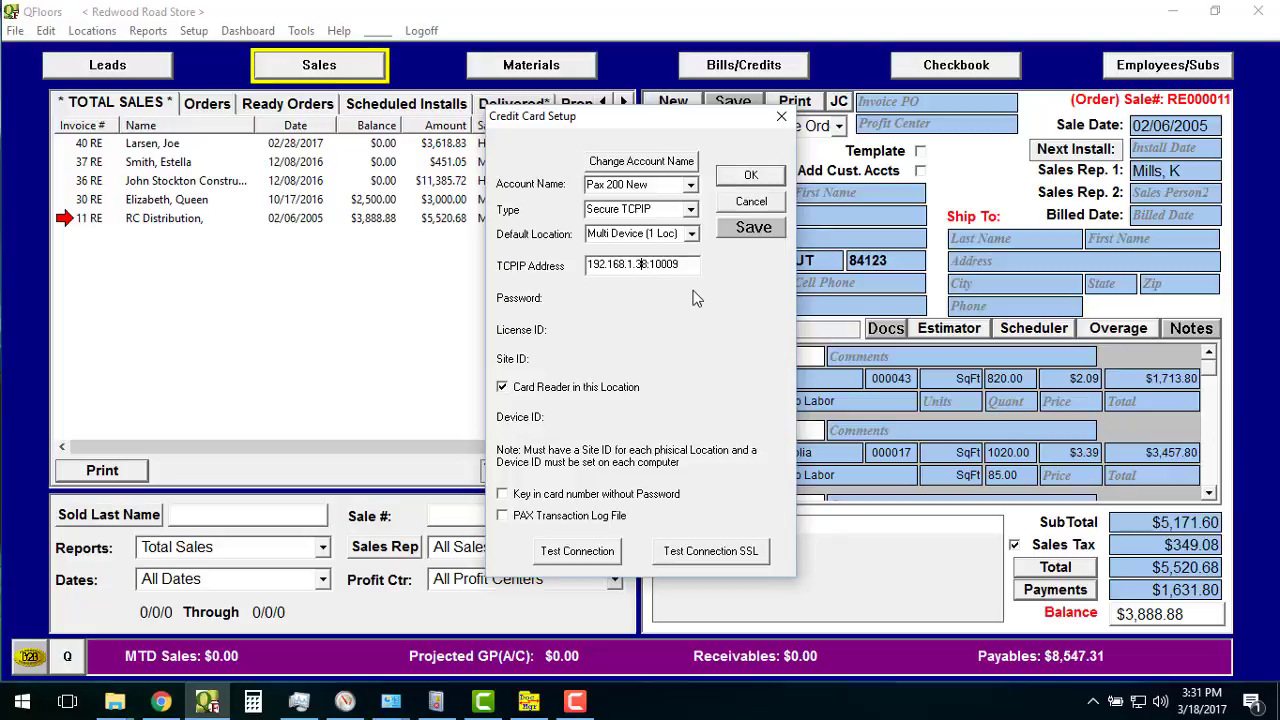
Restore the address to 192.168.1.48 and retest the connection successfully.
key("BackSpace")
type("4")
left_click(750, 552)
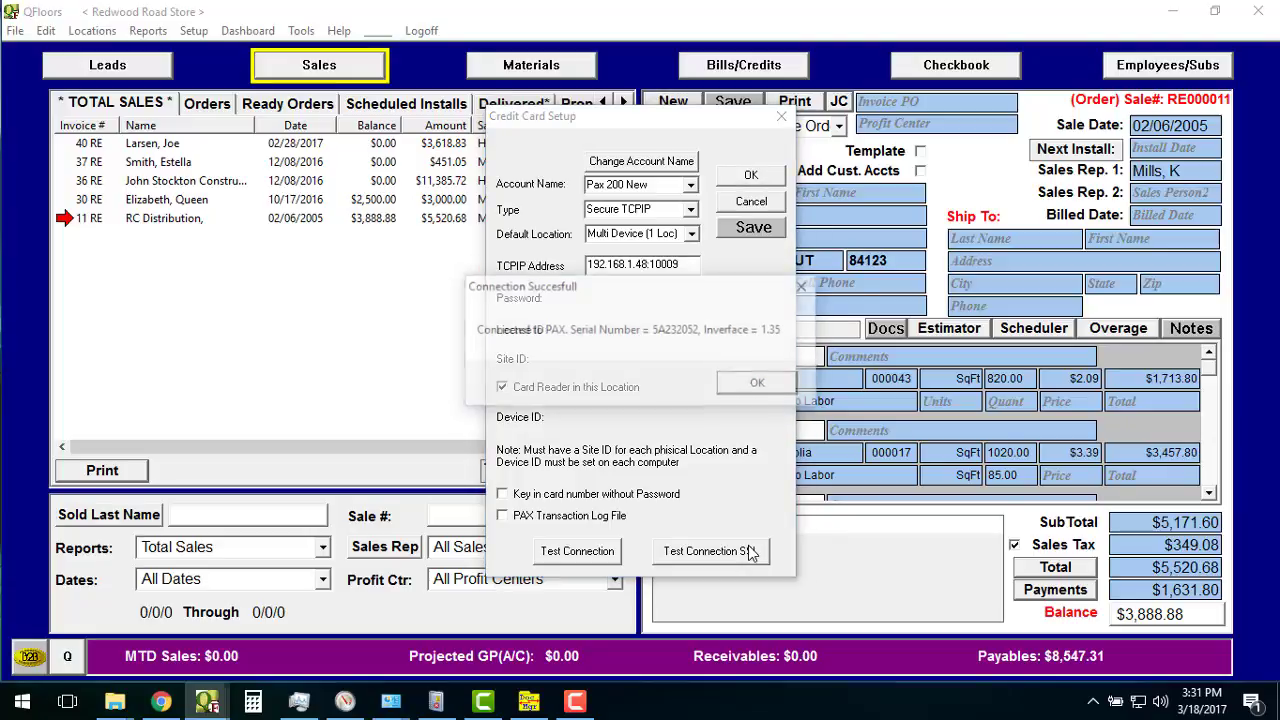
left_click(759, 384)
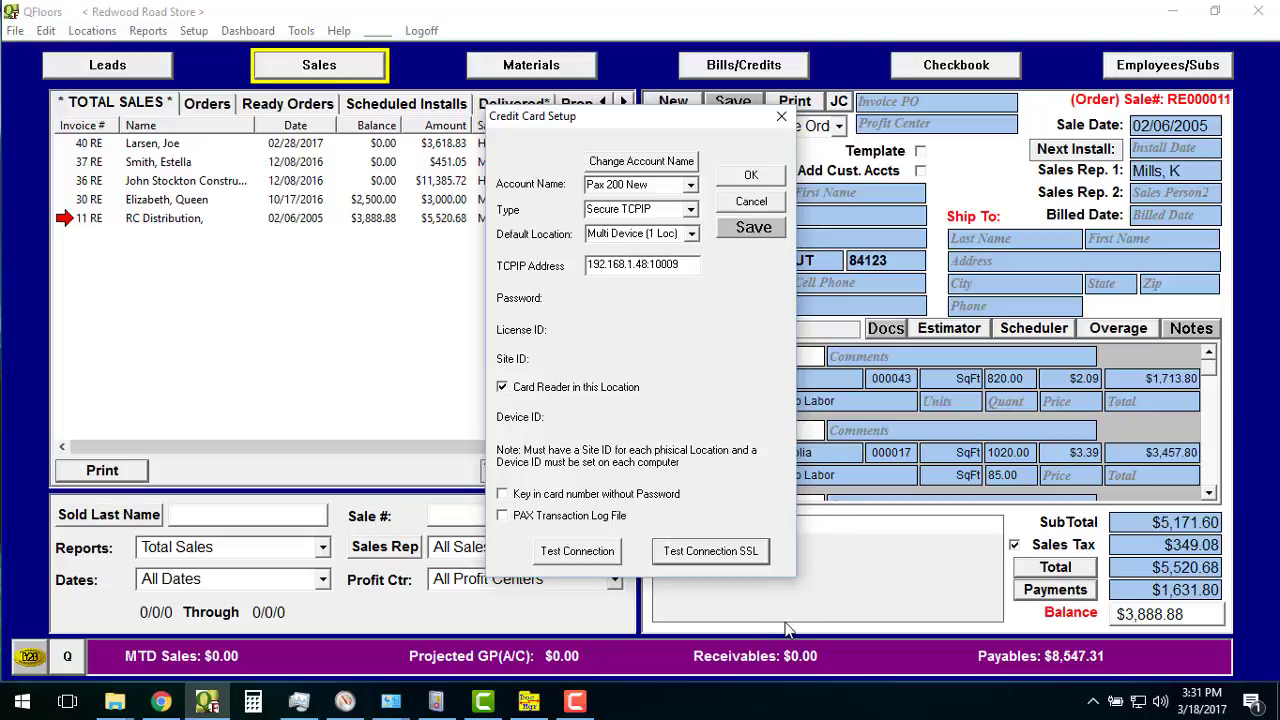
Add a 1.00 Credit Card payment on Sale #11 with an employee assigned, and open Heartland processing.
left_click(783, 118)
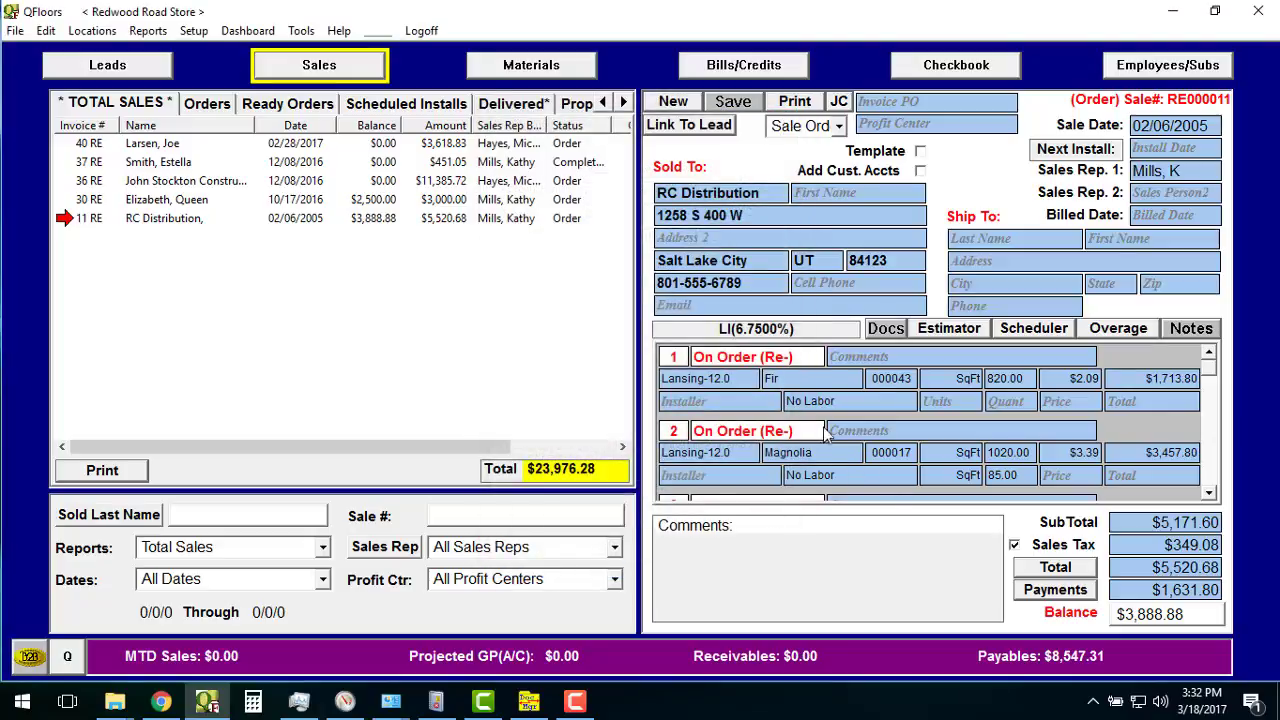
left_click(1071, 599)
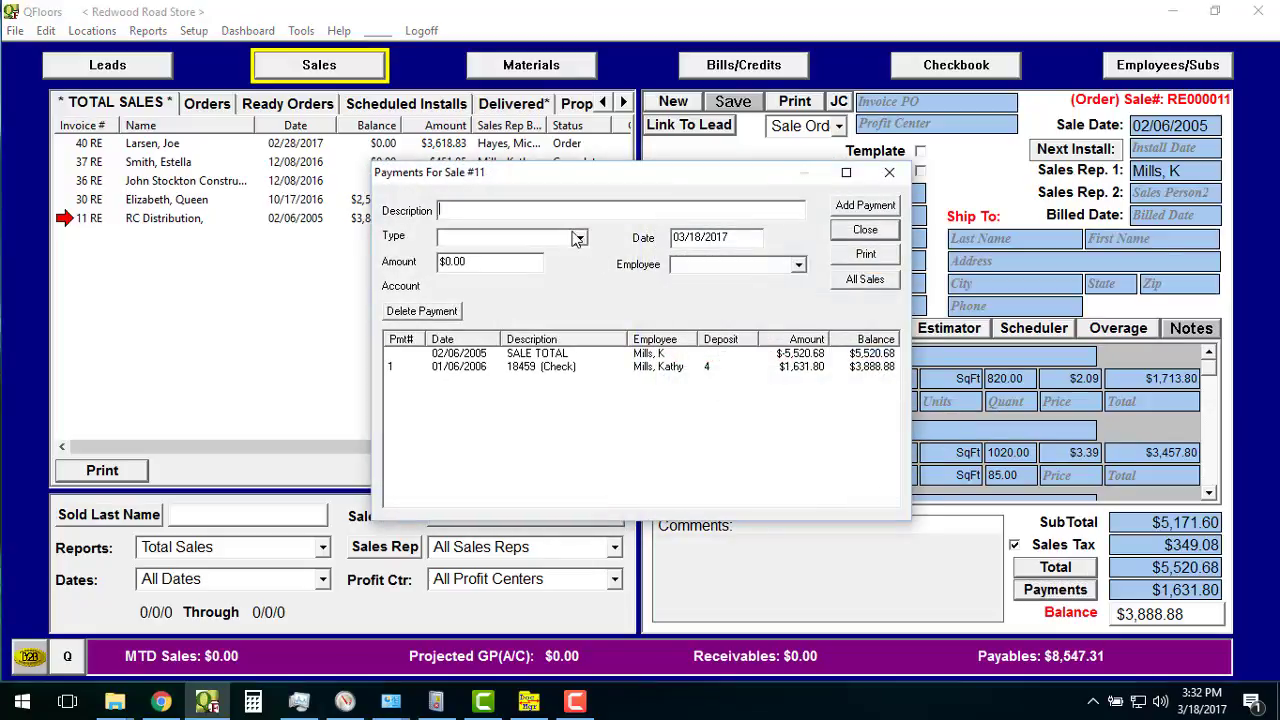
left_click(582, 240)
left_click(518, 274)
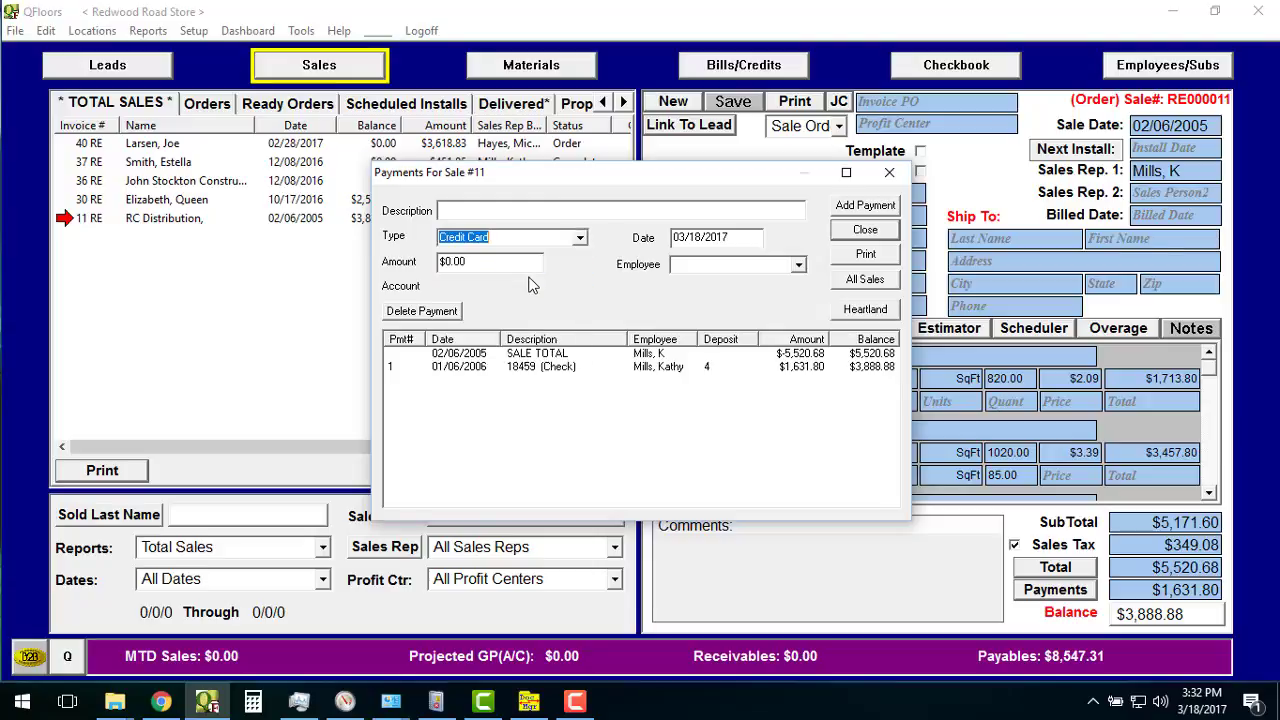
key("Tab")
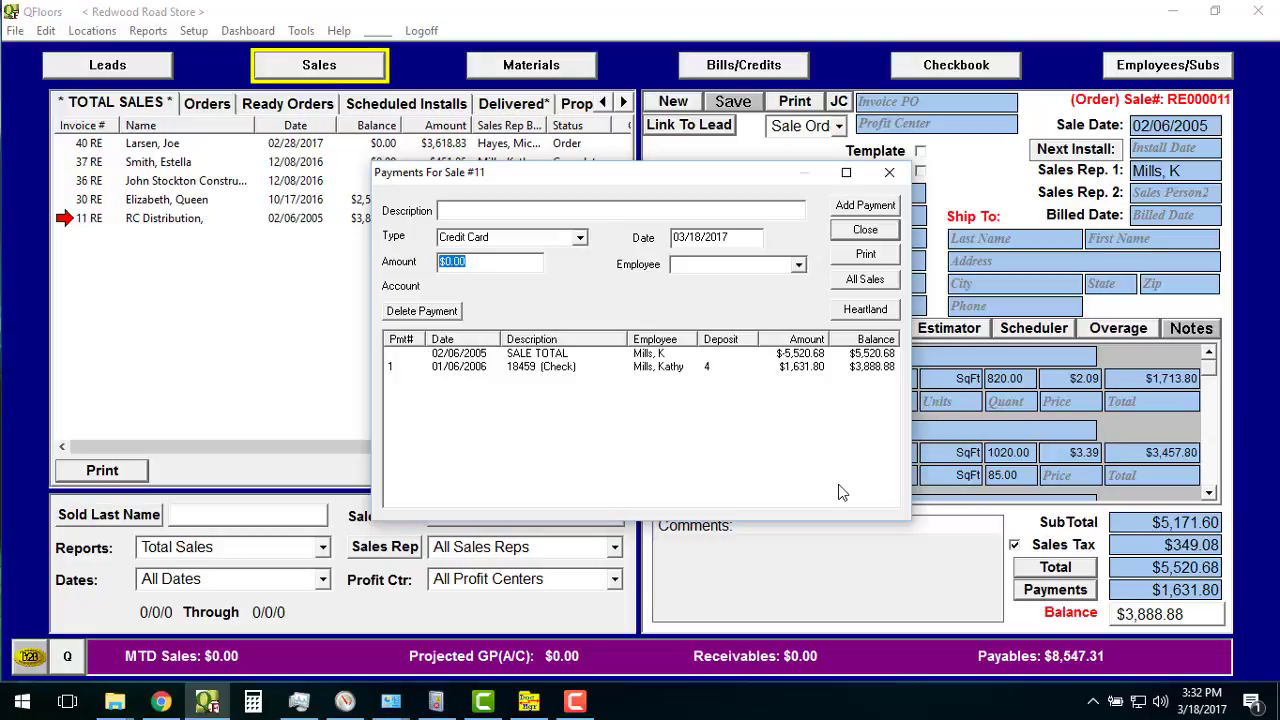
type("1.00")
left_click(798, 264)
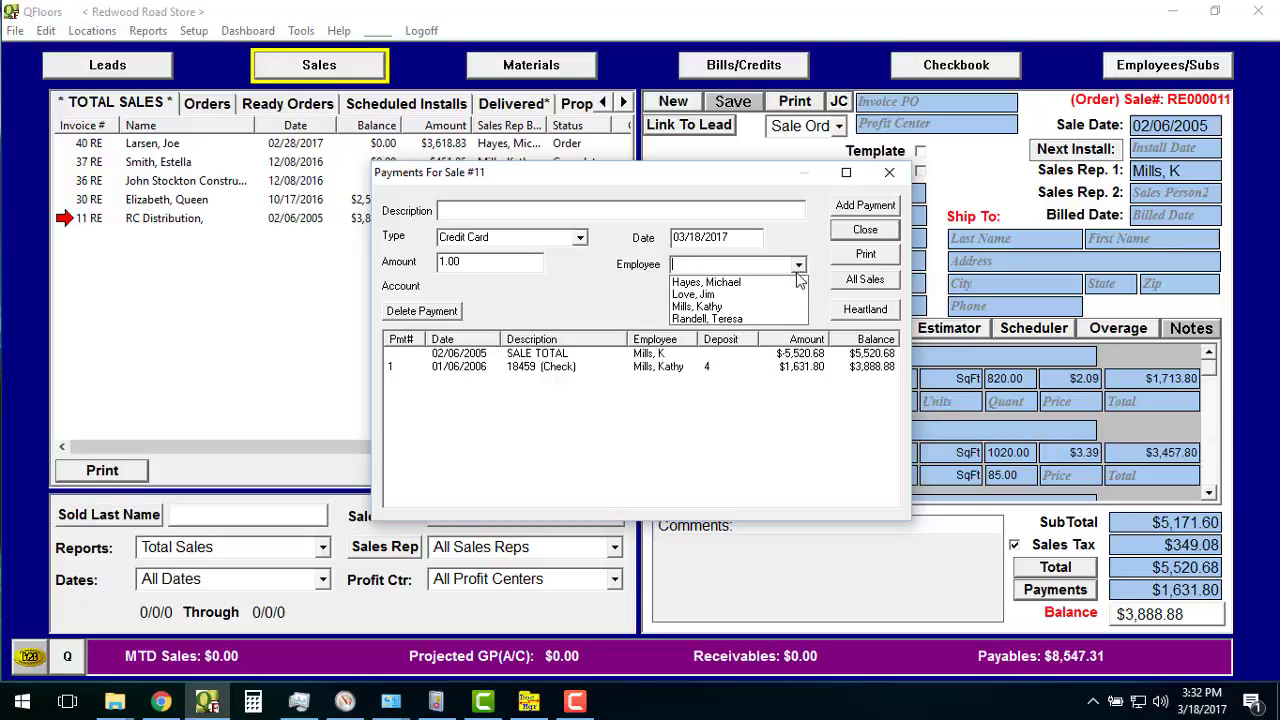
left_click(790, 283)
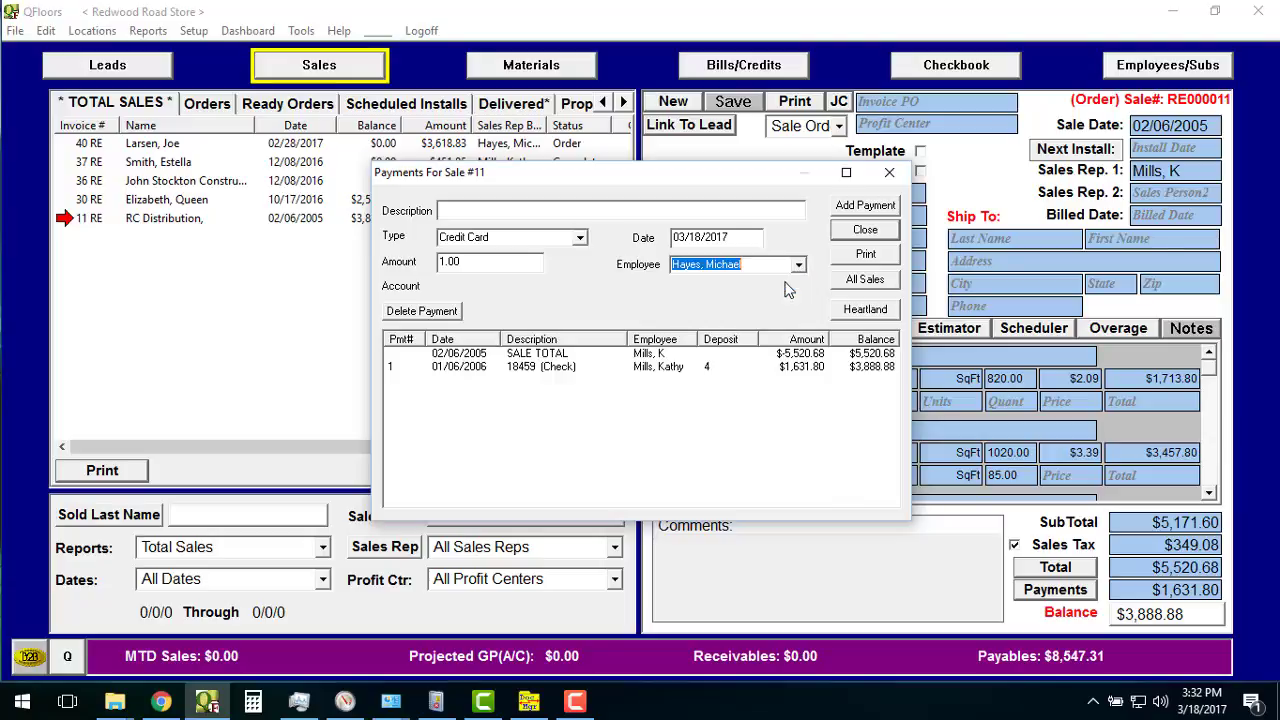
left_click(862, 310)
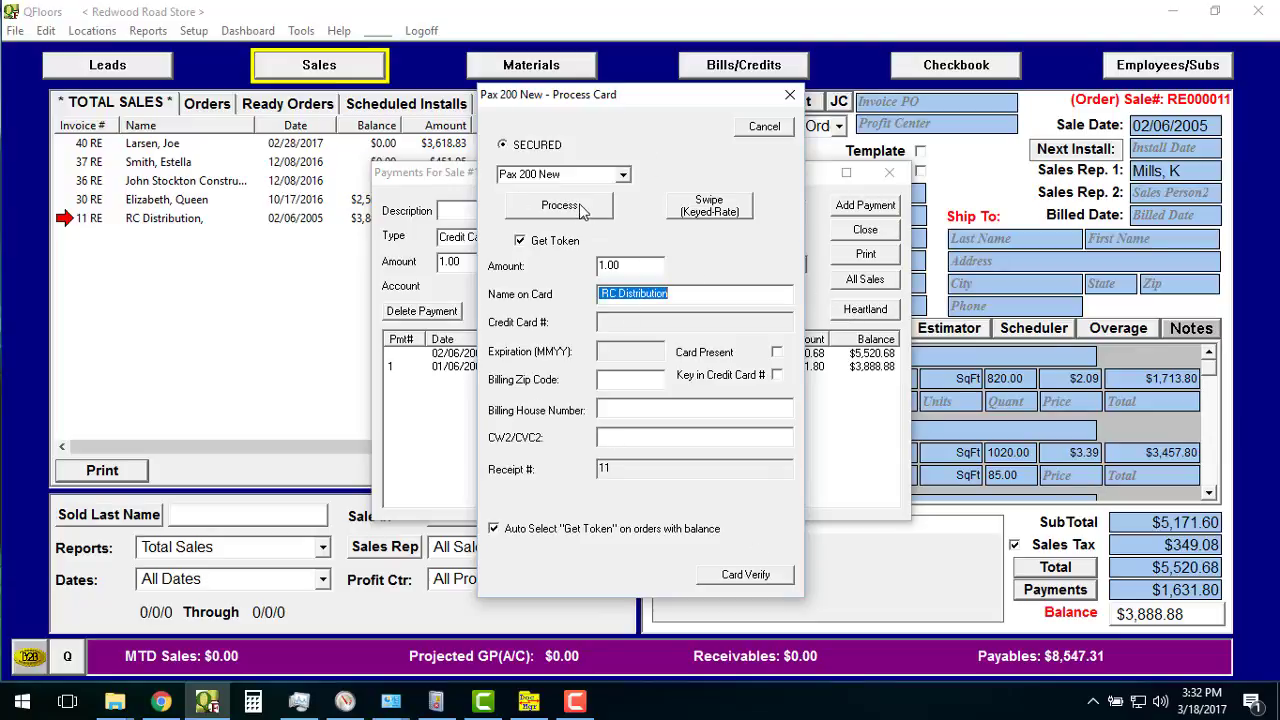
Keep Pax 200 New as the card terminal and tick Key in Credit Card #.
left_click(623, 176)
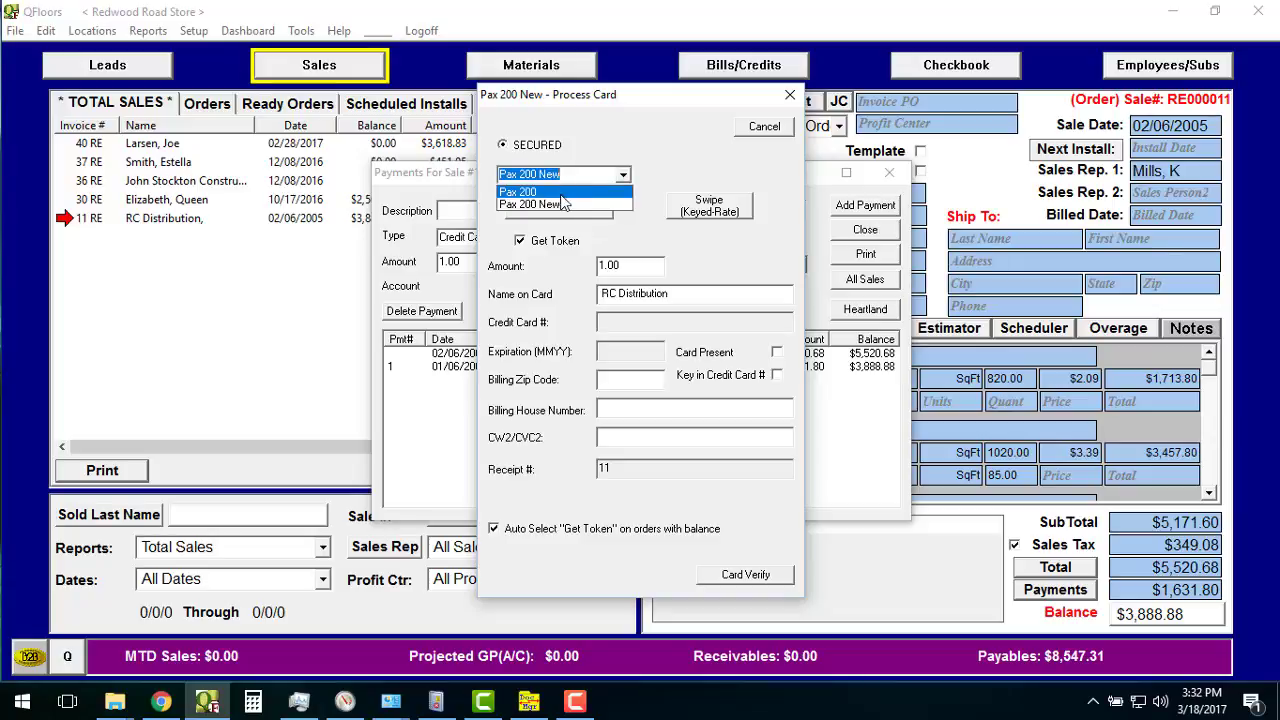
left_click(623, 176)
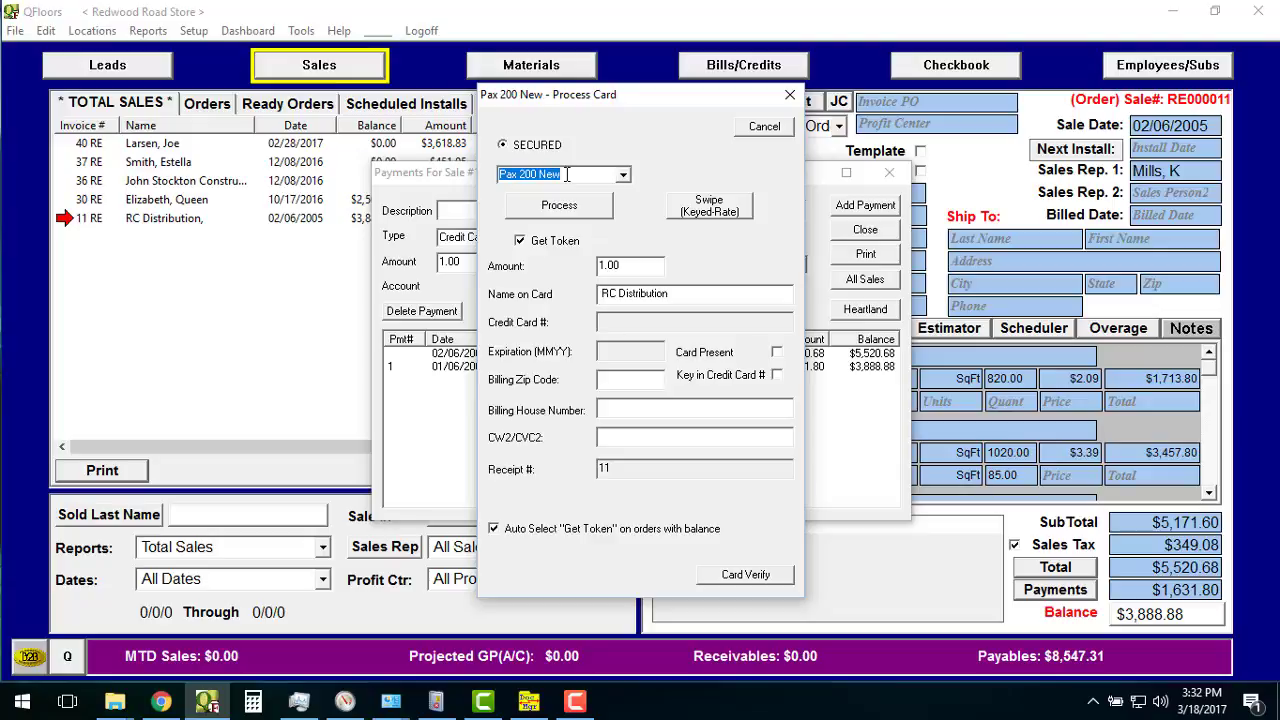
left_click(623, 177)
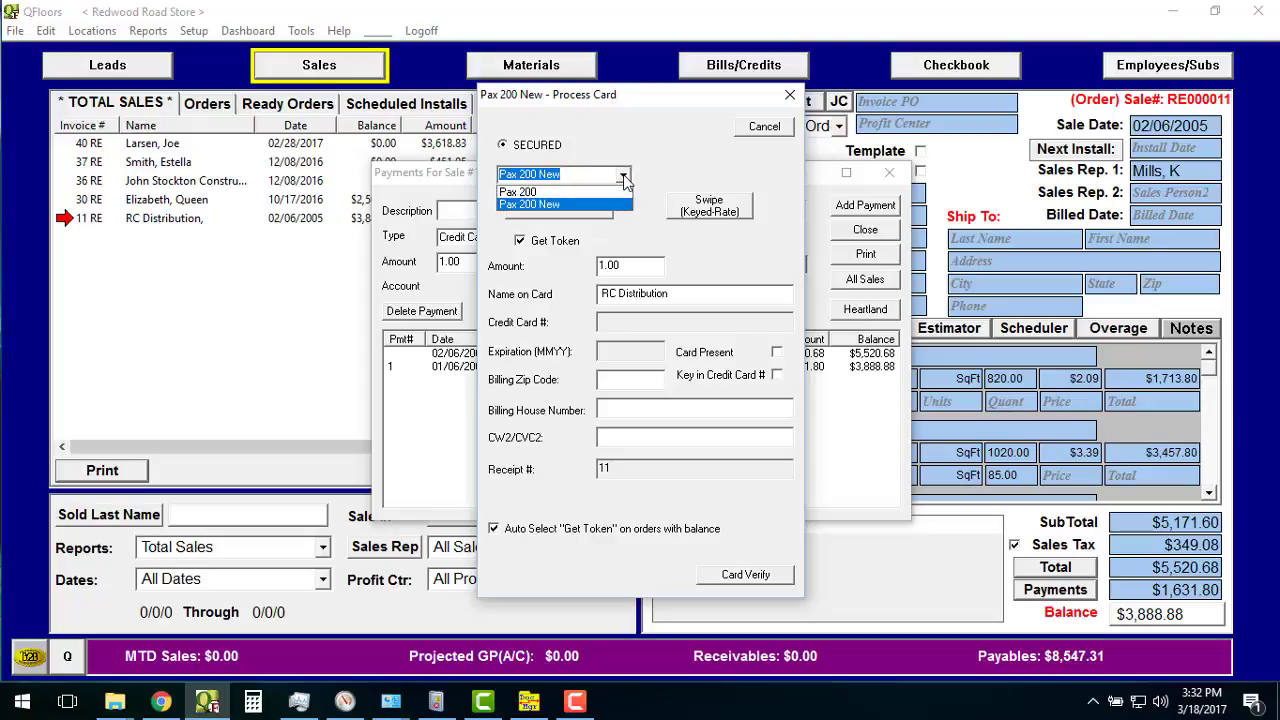
left_click(623, 177)
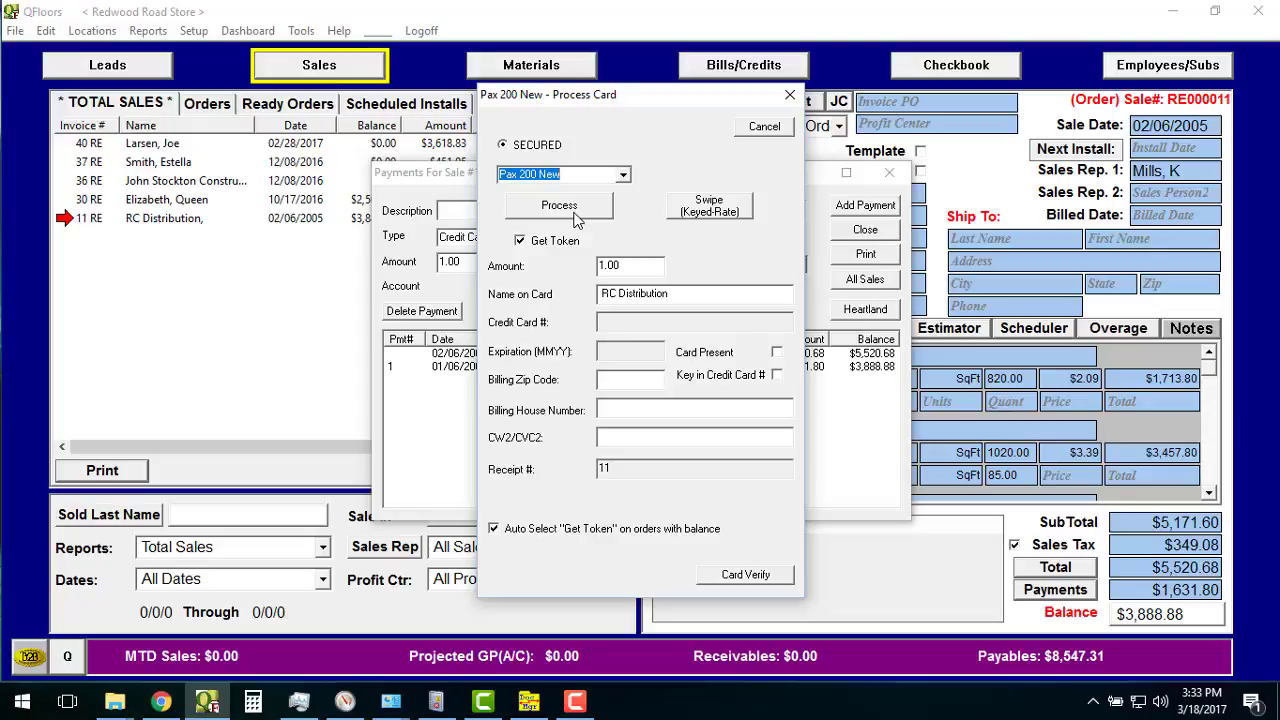
left_click(777, 374)
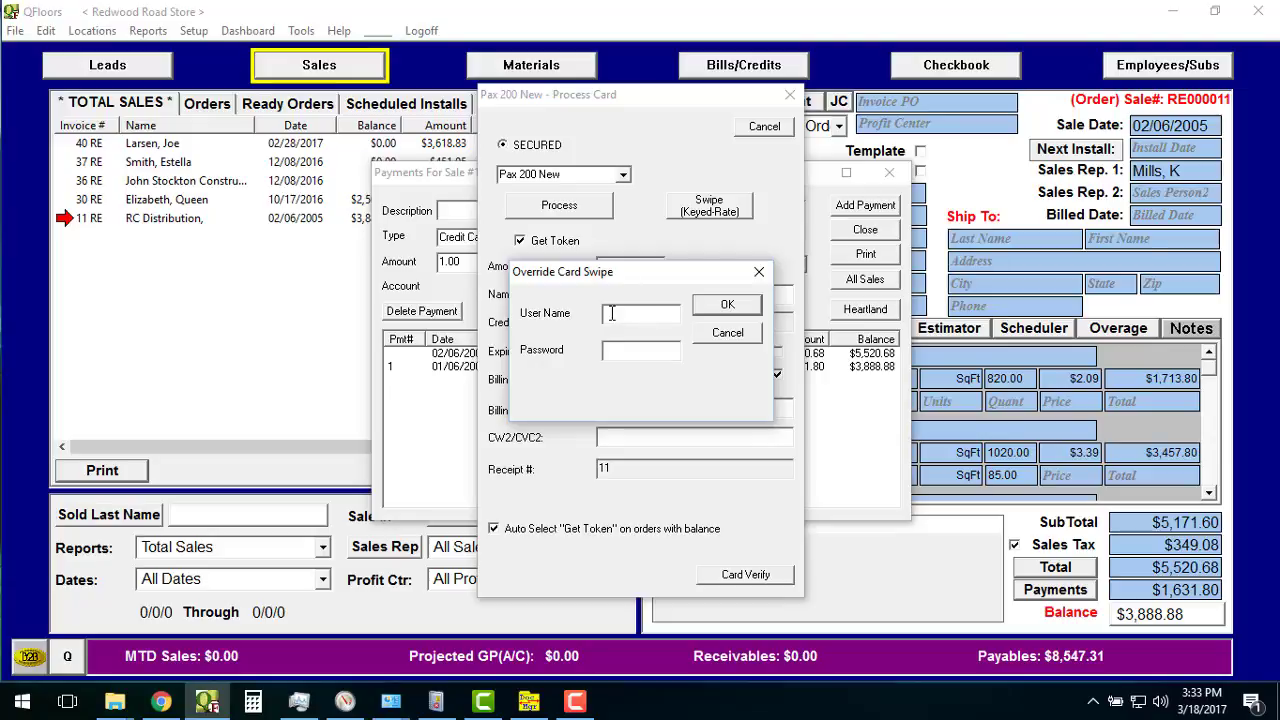
Enter the override user credentials and confirm to allow manual card entry.
key("Return")
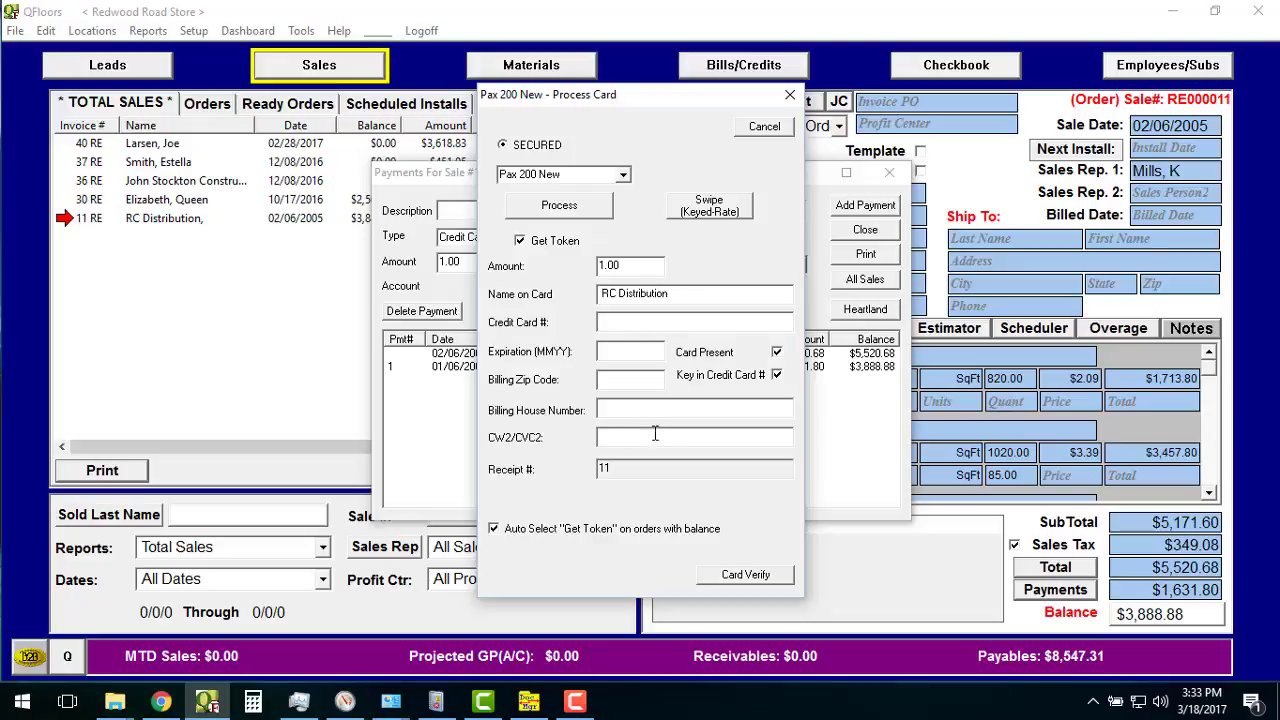
Untick manual card entry, keep Get Token on, and process the $1.00 chip sale on the PAX.
left_click(778, 378)
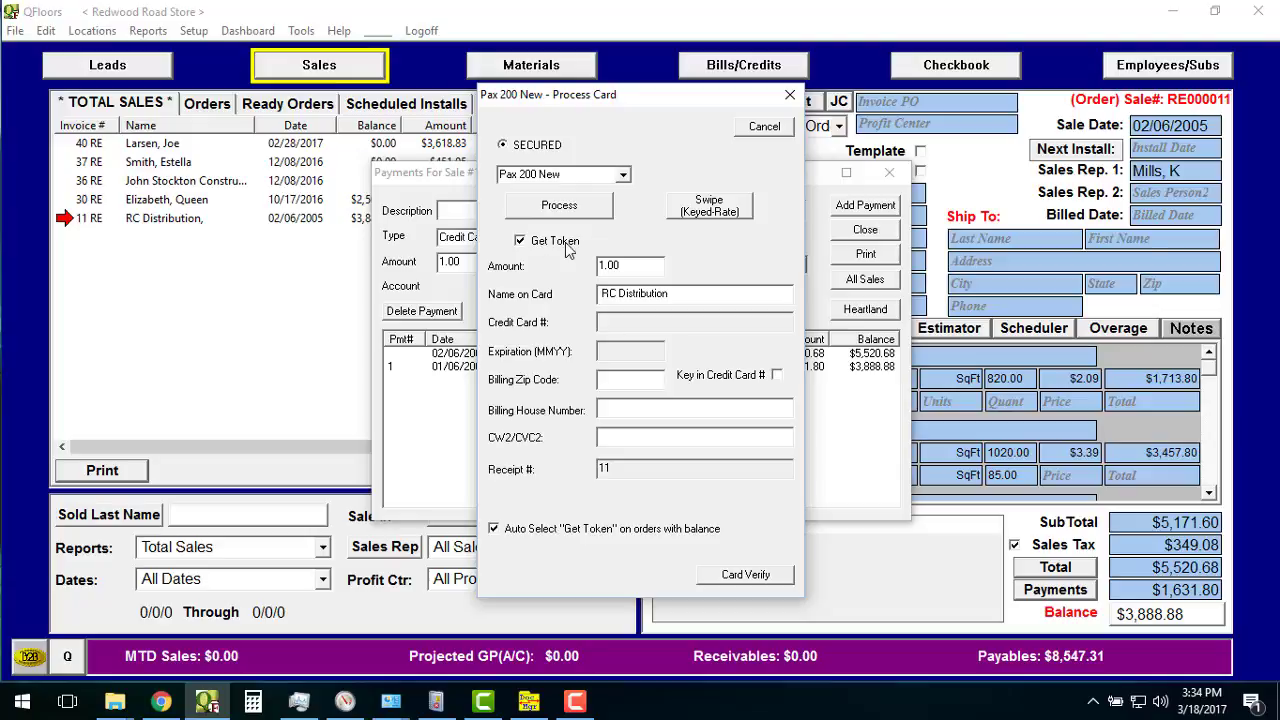
left_click(522, 242)
left_click(520, 242)
left_click(572, 214)
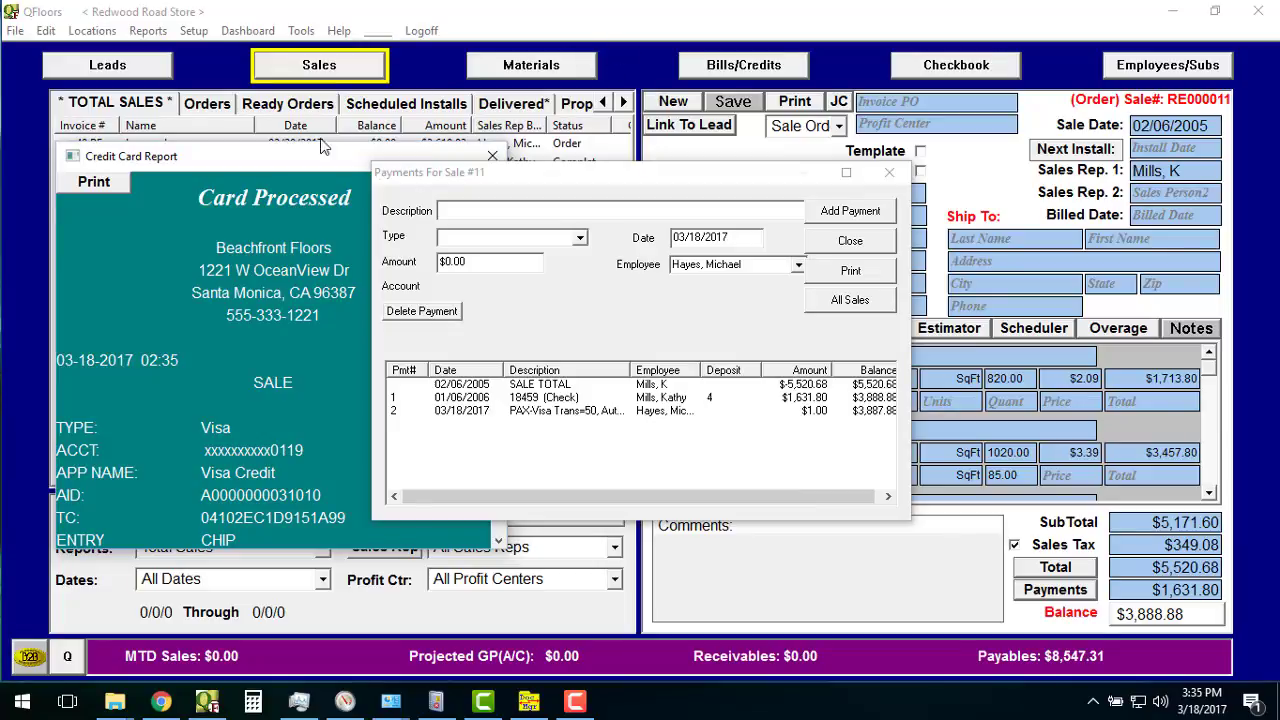
Scroll the Visa receipt to check its approval and $1.00 total, then close it.
left_click_drag(378, 178, 556, 176)
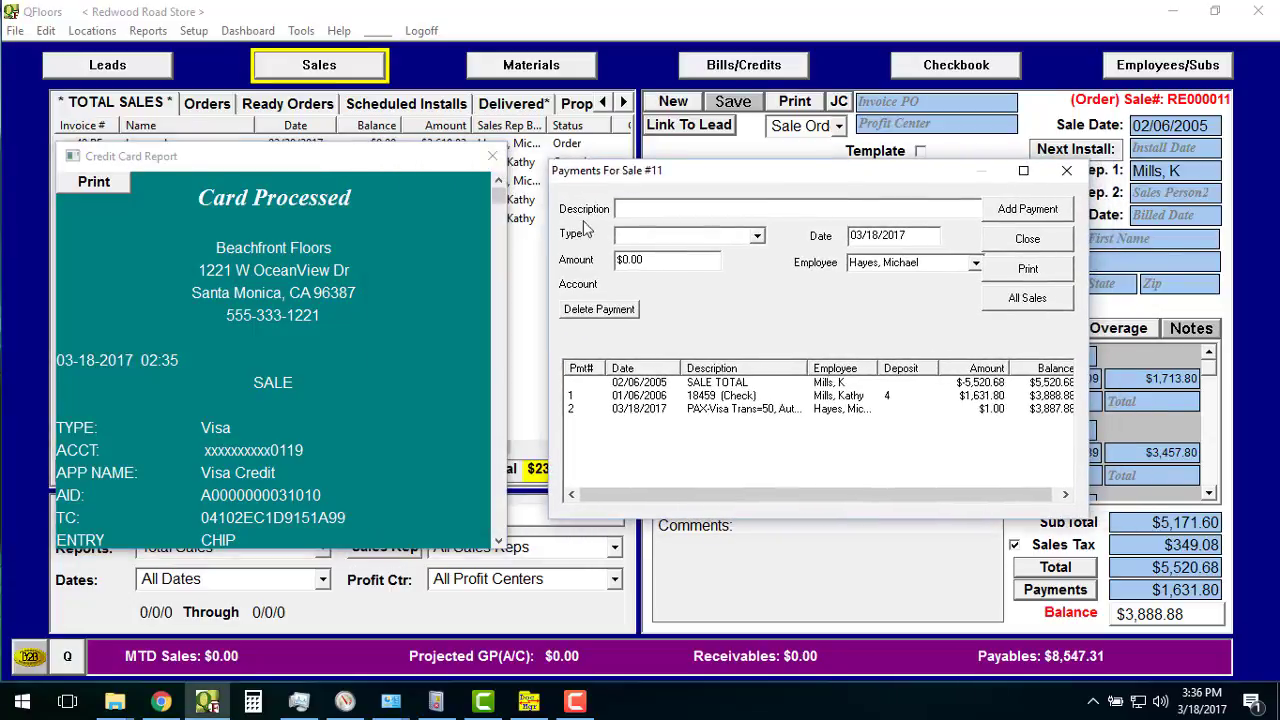
left_click(498, 542)
left_click(498, 542)
left_click(498, 542)
left_click(498, 542)
left_click(498, 542)
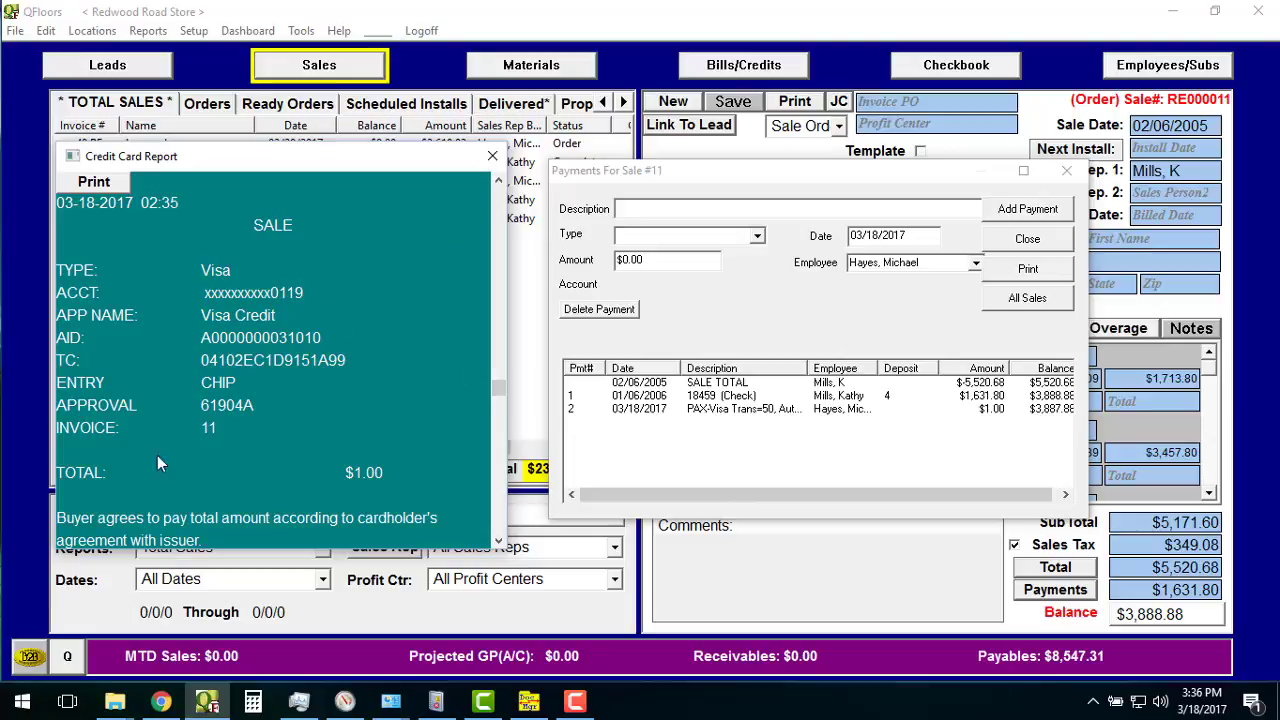
left_click_drag(501, 387, 497, 477)
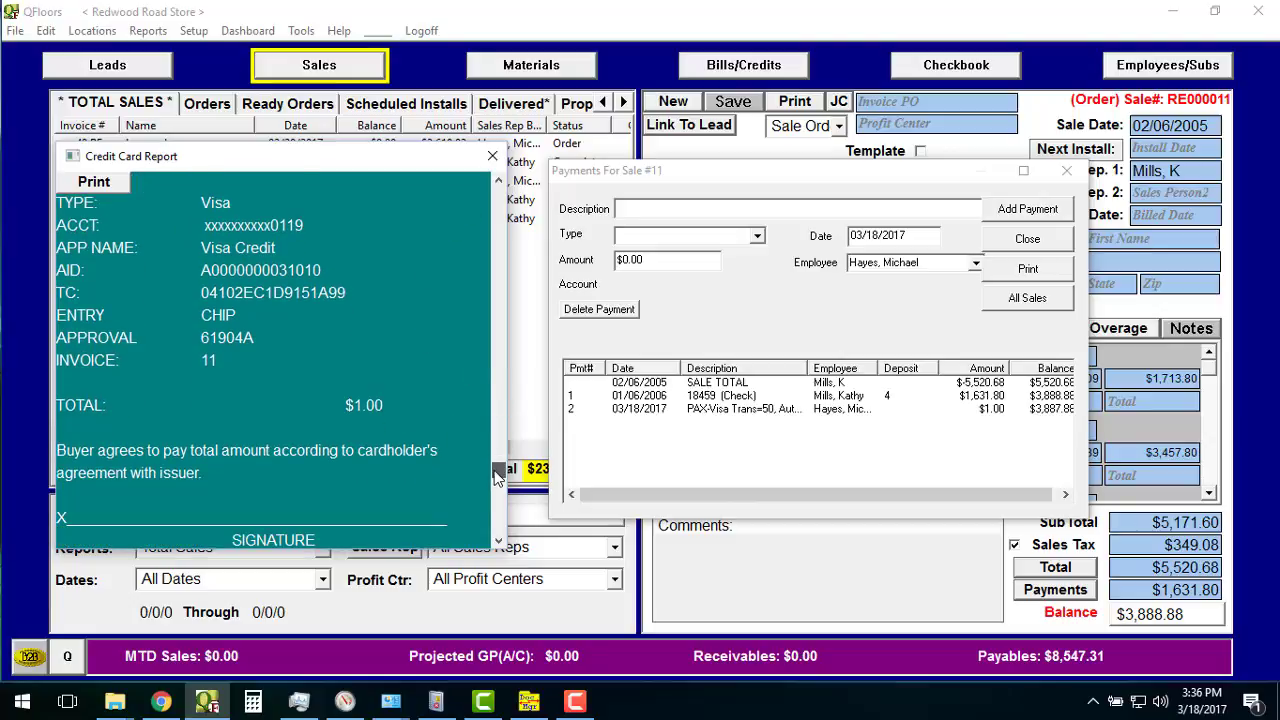
left_click(492, 157)
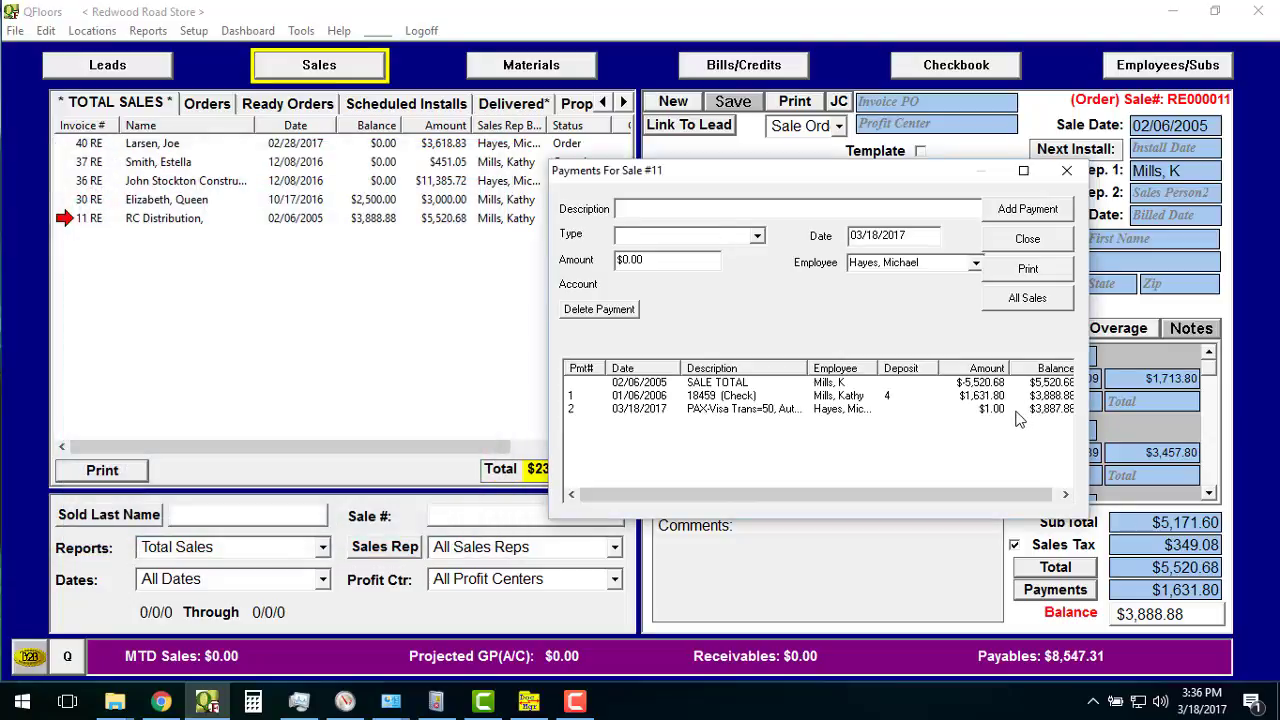
Choose Credit Card Return, replace the amount for the $1.00 return, and open Heartland processing.
left_click_drag(843, 178, 626, 169)
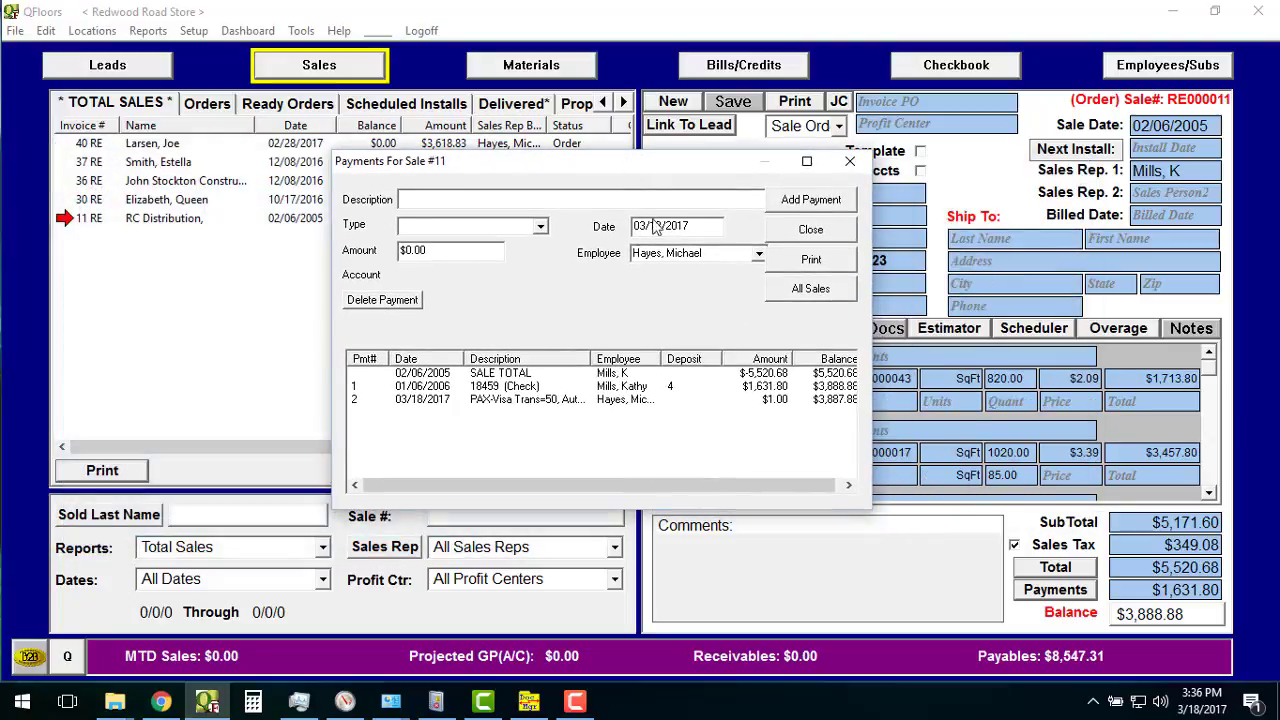
left_click(540, 227)
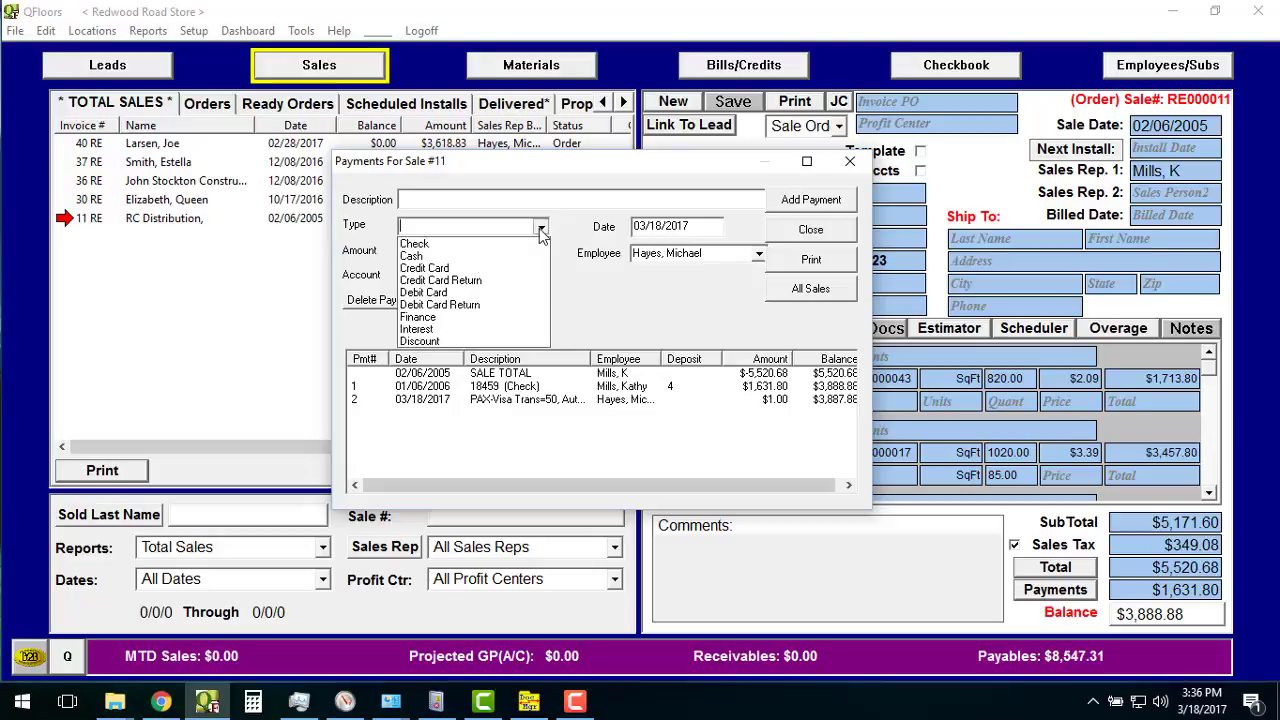
left_click(510, 283)
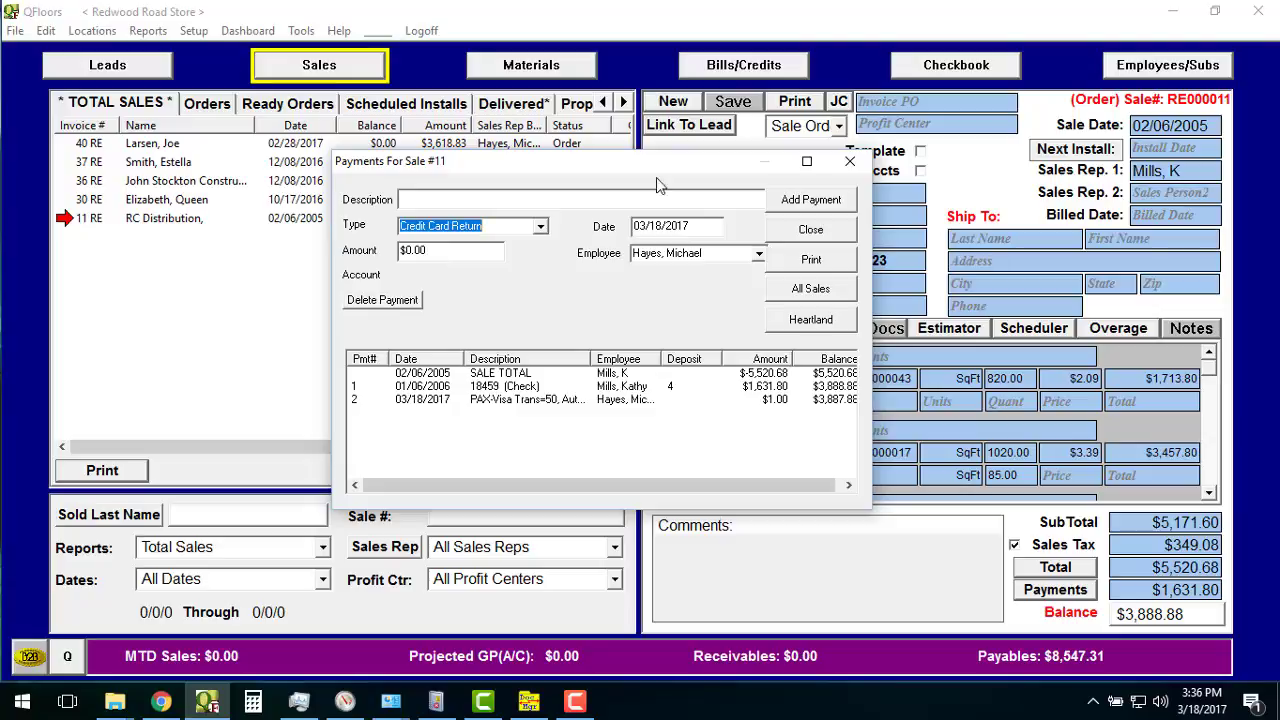
left_click(472, 253)
left_click_drag(472, 253, 388, 251)
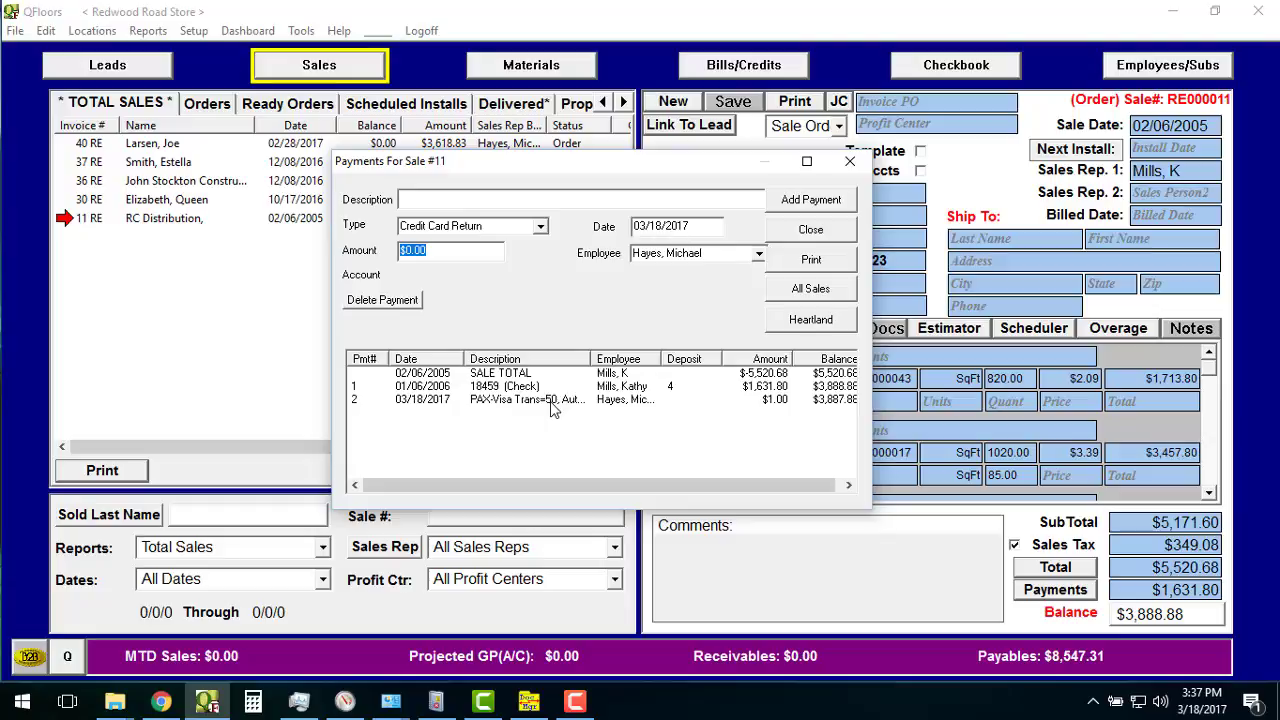
left_click_drag(464, 254, 393, 260)
type("1")
type("1.00")
left_click(836, 325)
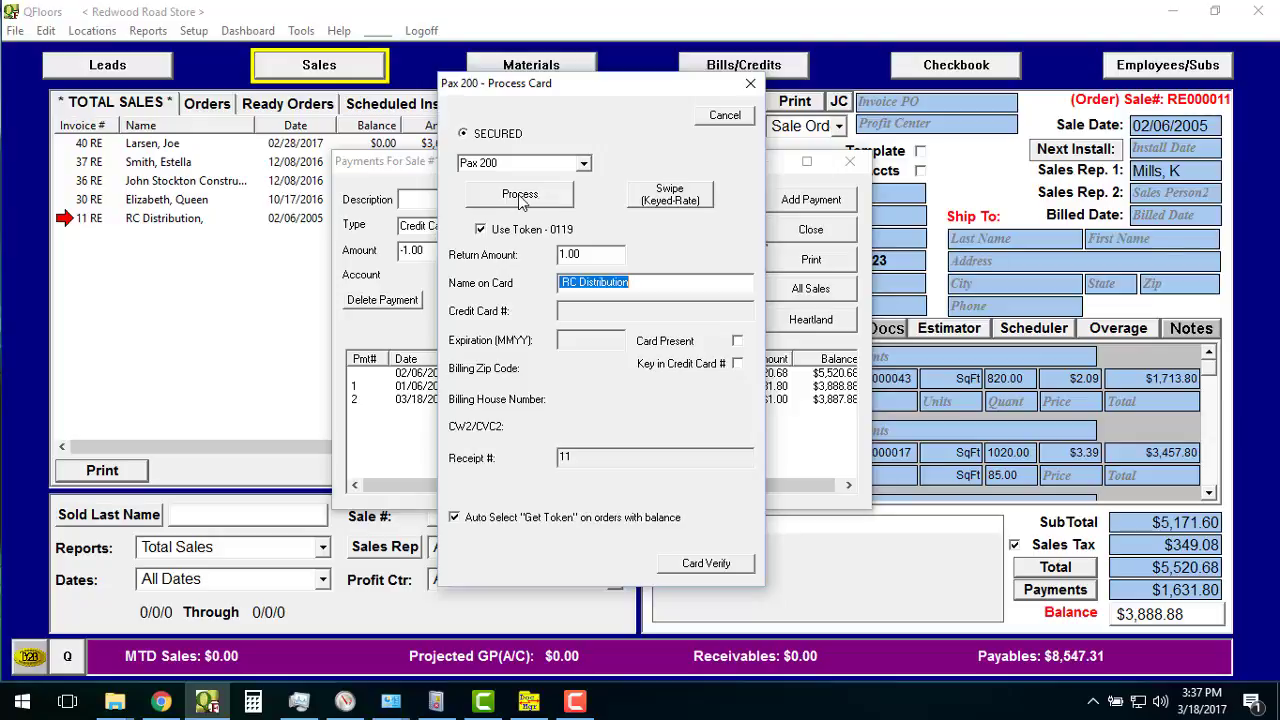
Stop using the saved card token on sale 11, confirming its deletion.
left_click(519, 196)
left_click(480, 230)
left_click(630, 374)
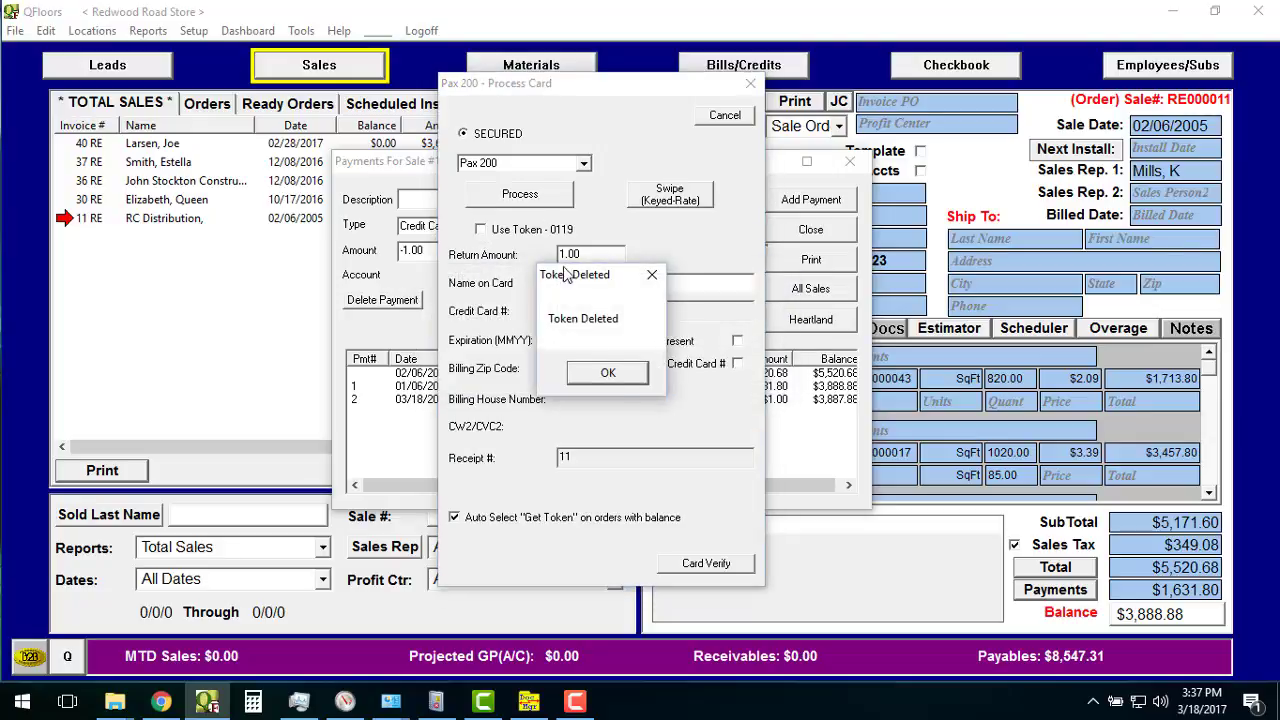
left_click(614, 372)
Void today's $1.00 card charge using transaction number 50.
left_click(534, 198)
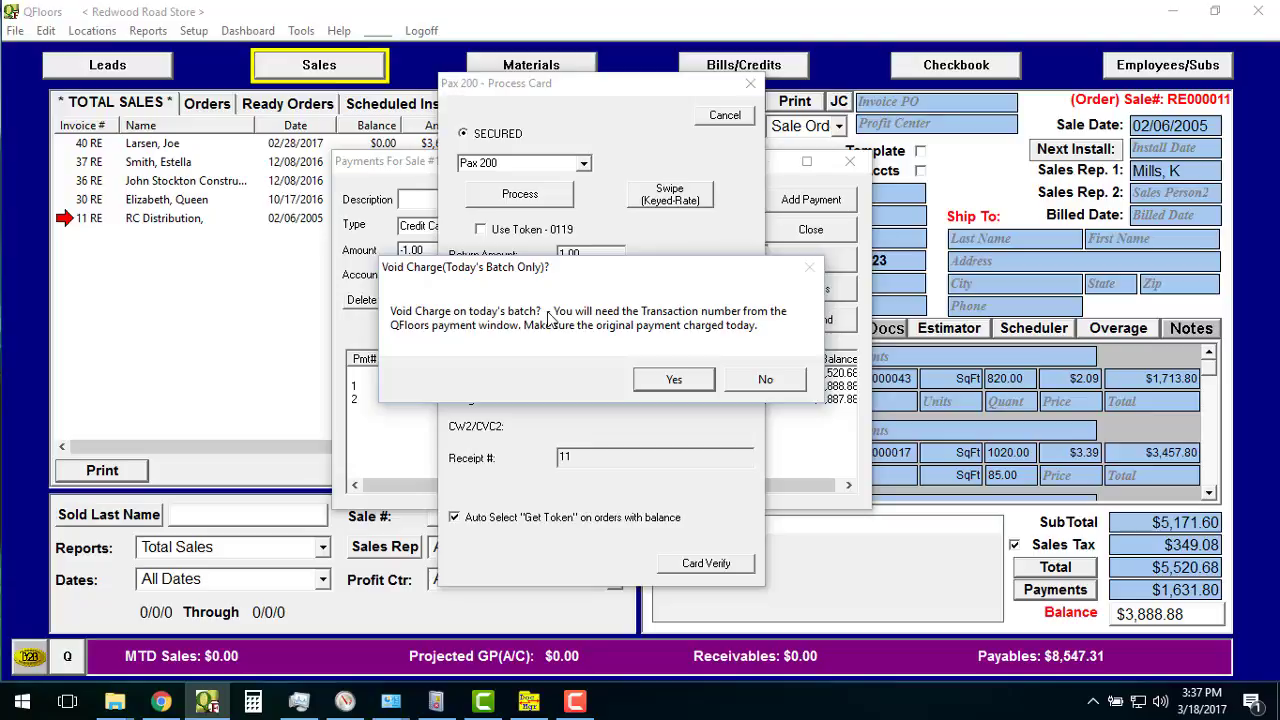
left_click(676, 386)
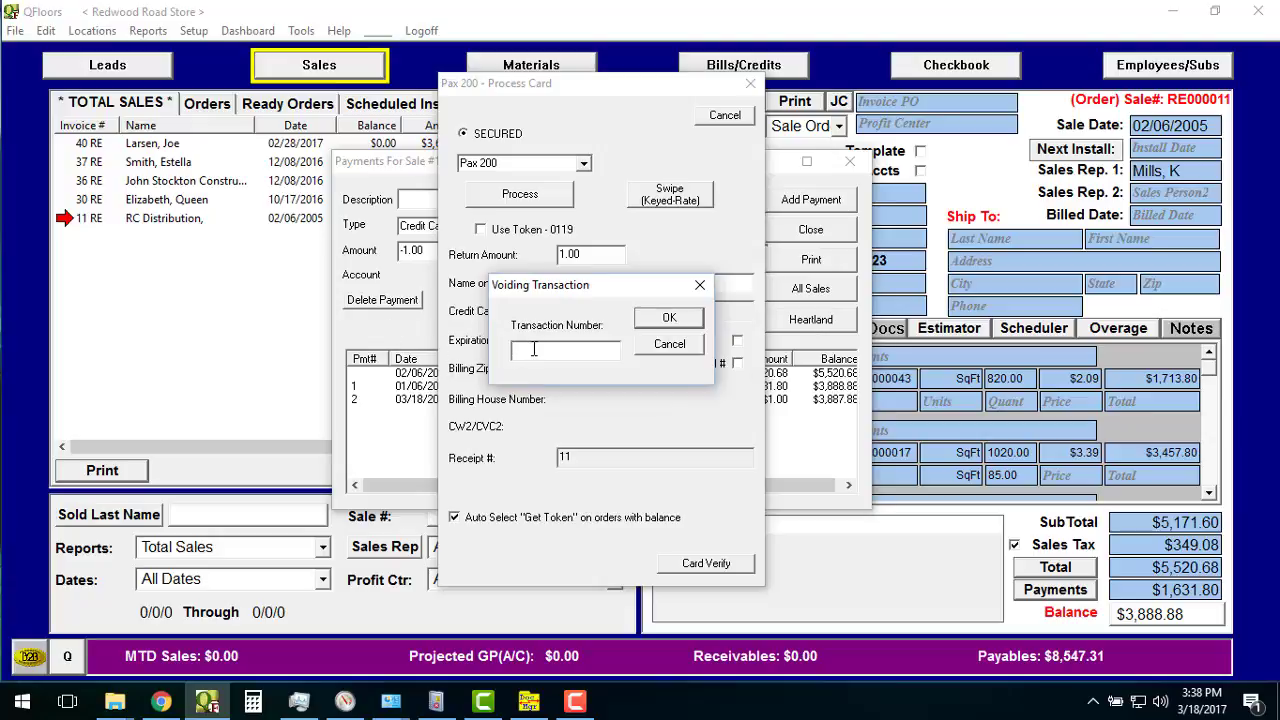
type("50")
left_click(690, 322)
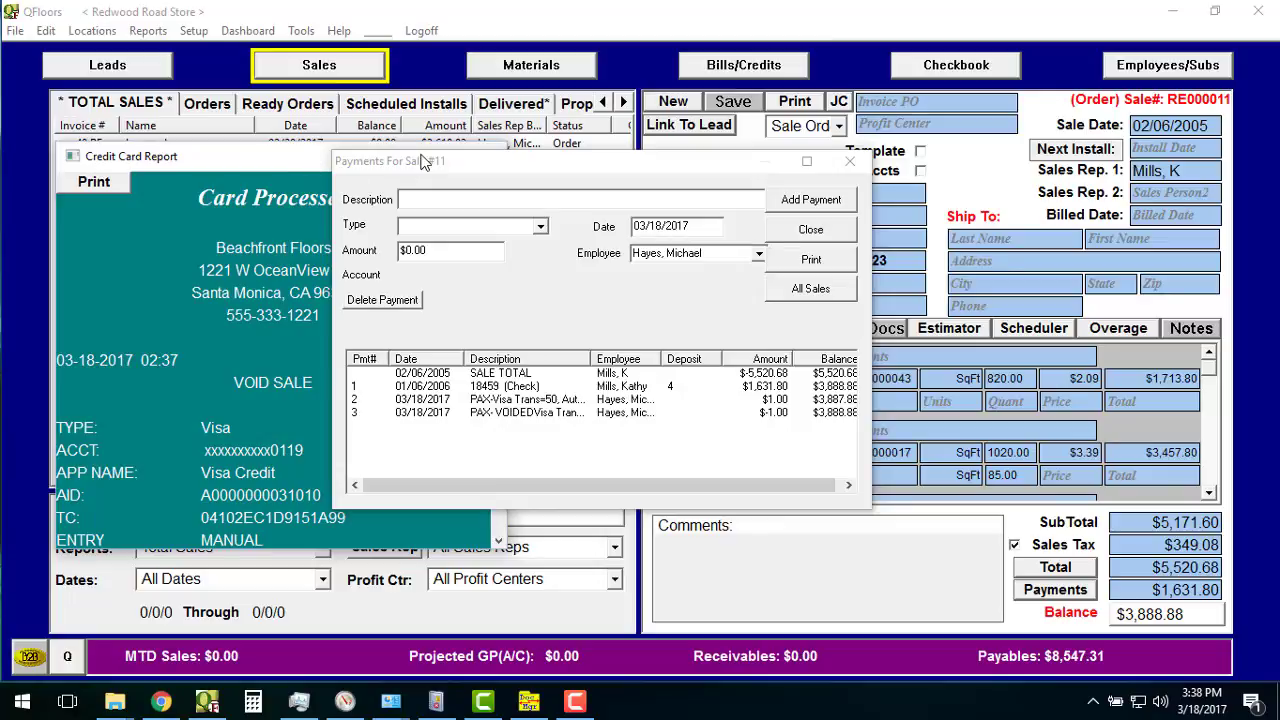
Review the -$1.00 void receipt, close it, and widen Sale #11's payment Description column.
left_click_drag(424, 161, 676, 177)
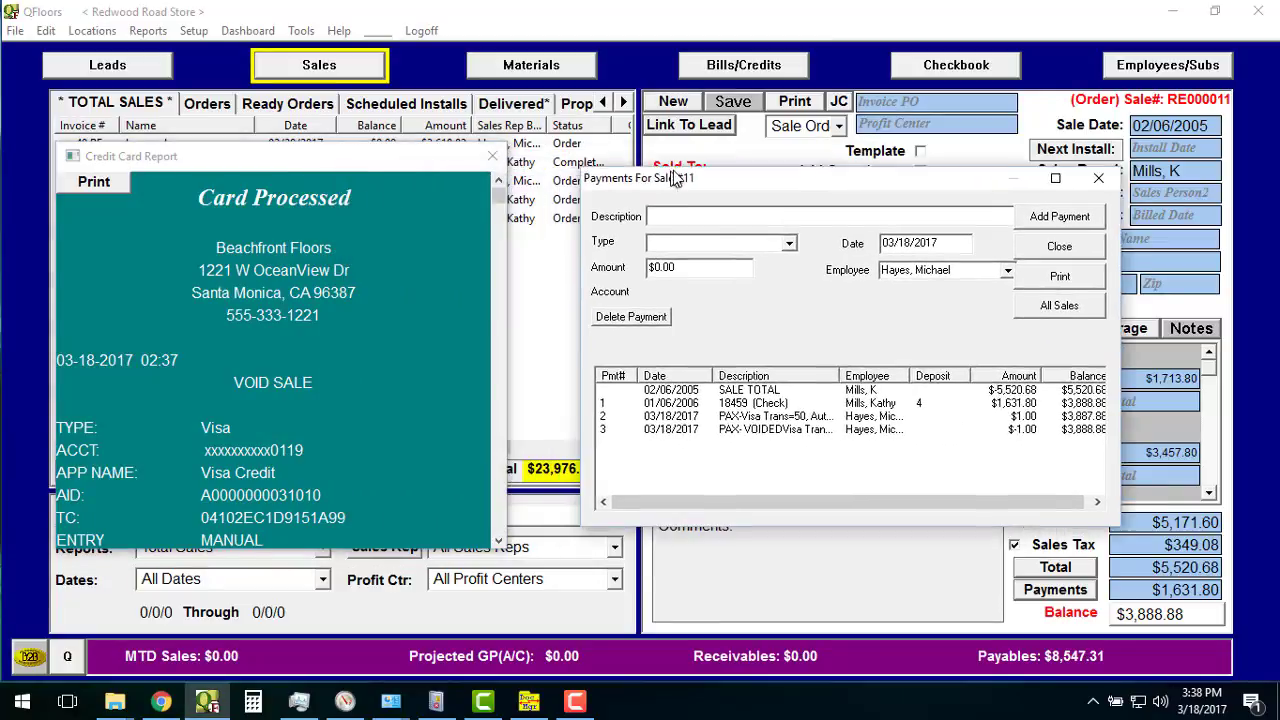
left_click(498, 543)
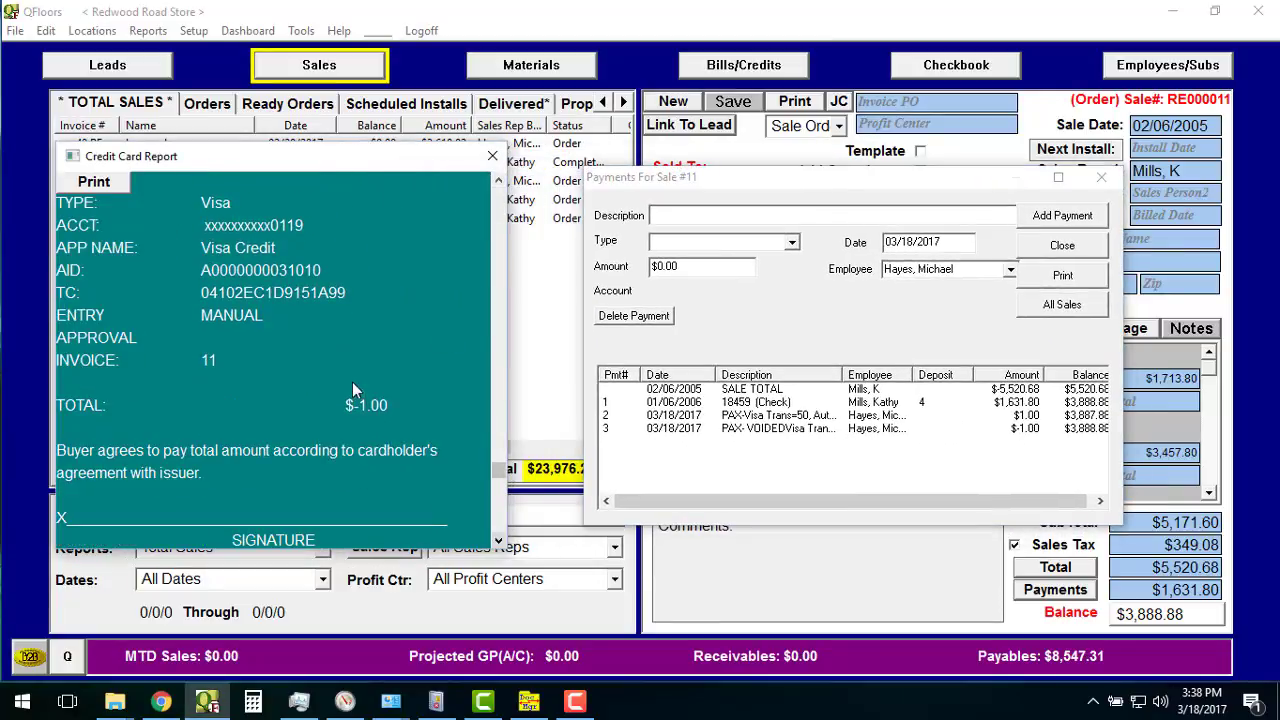
left_click(495, 158)
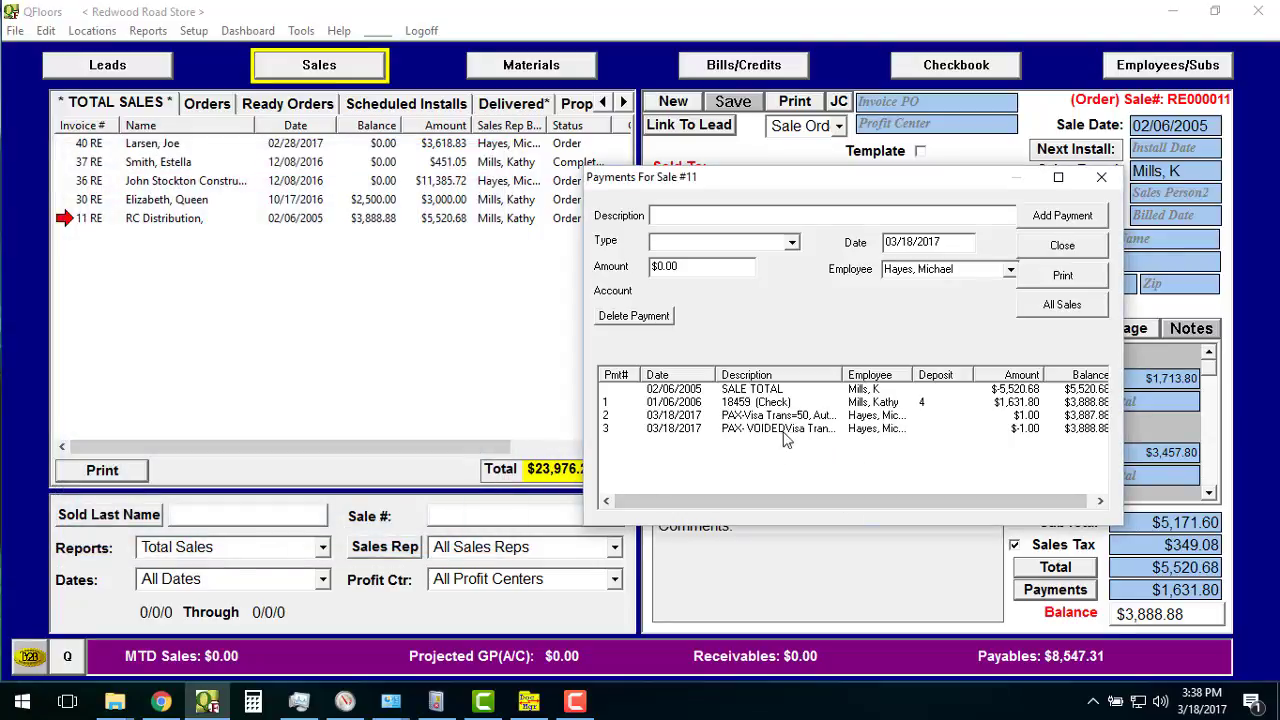
left_click_drag(843, 375, 883, 402)
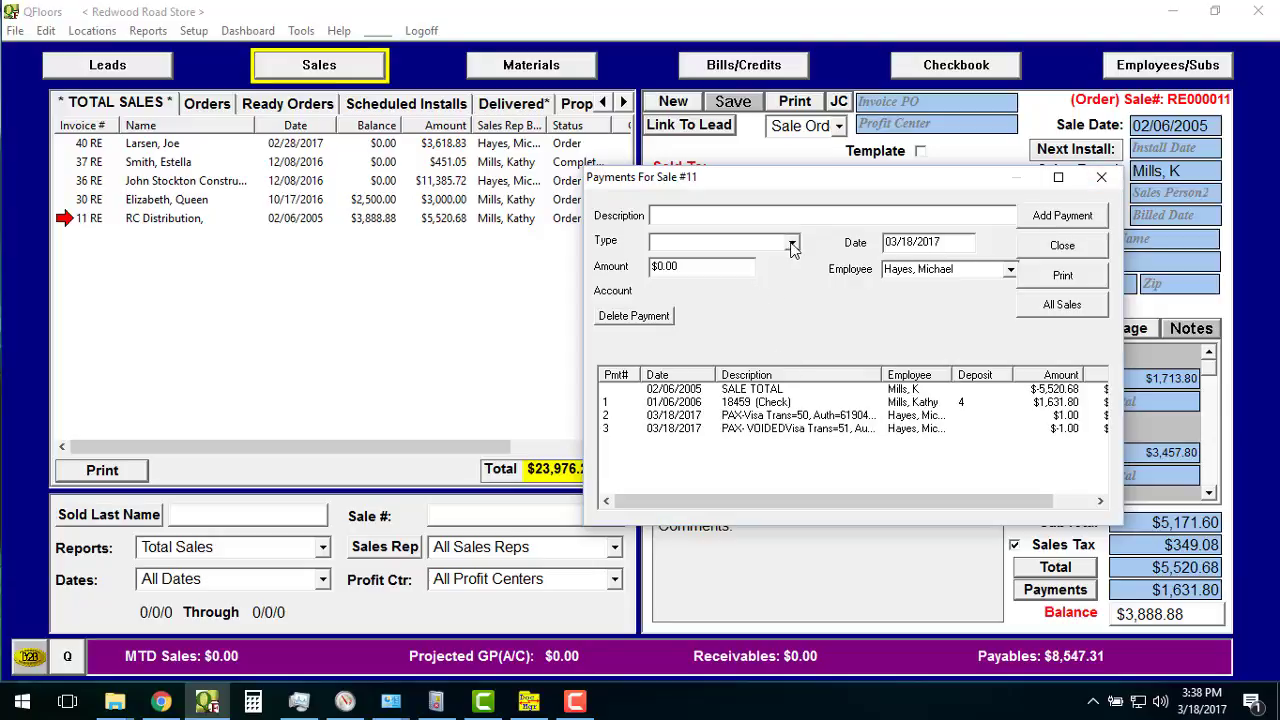
left_click(791, 245)
left_click(744, 280)
key("Tab")
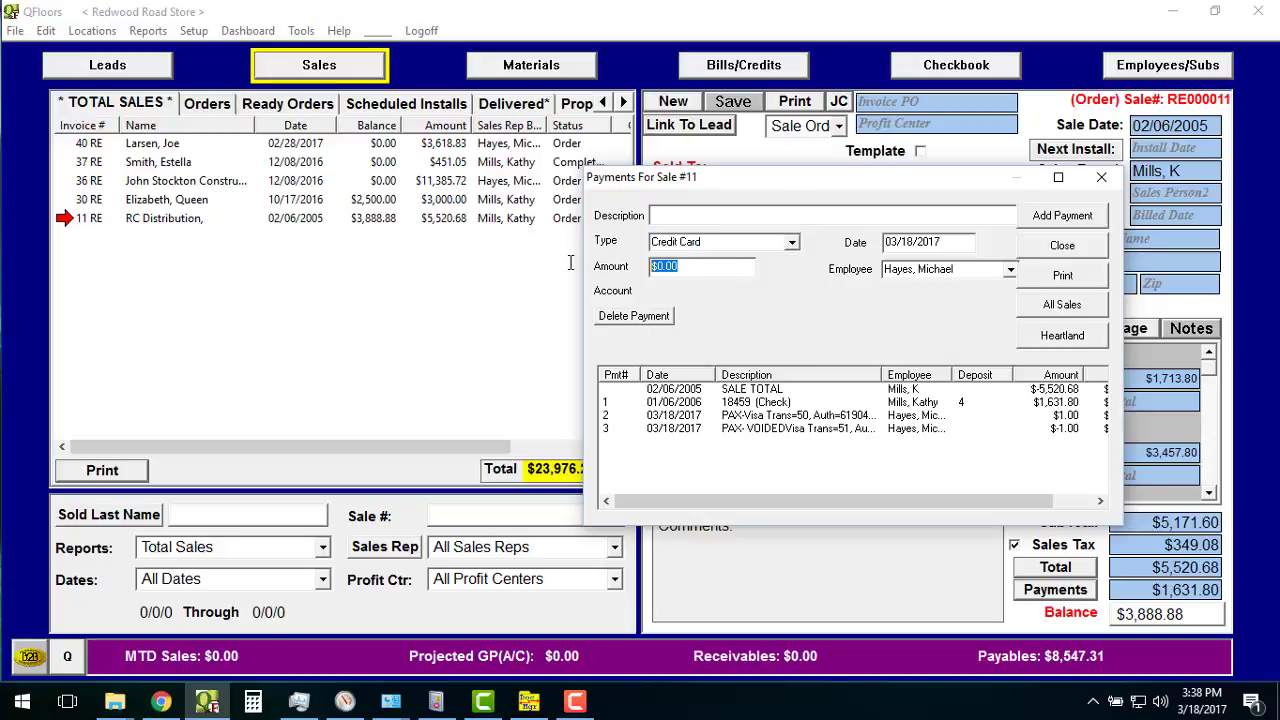
type("1")
type("1.50")
left_click(1106, 343)
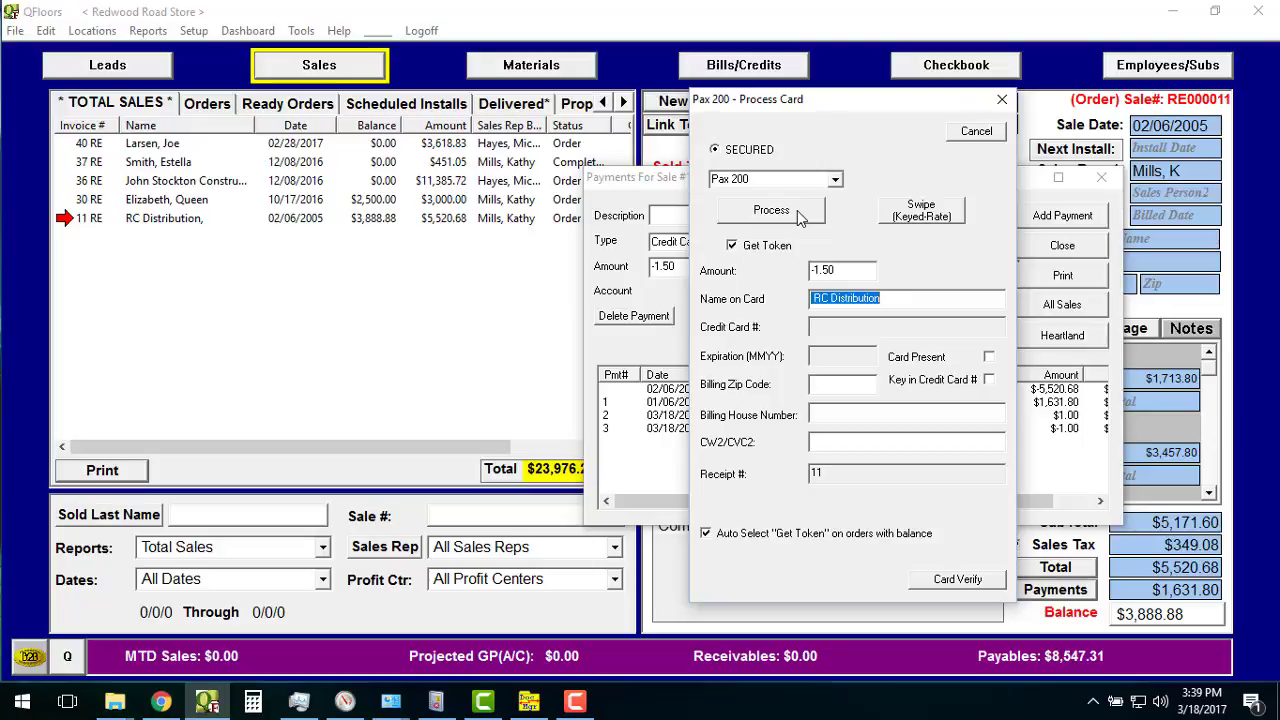
left_click(799, 218)
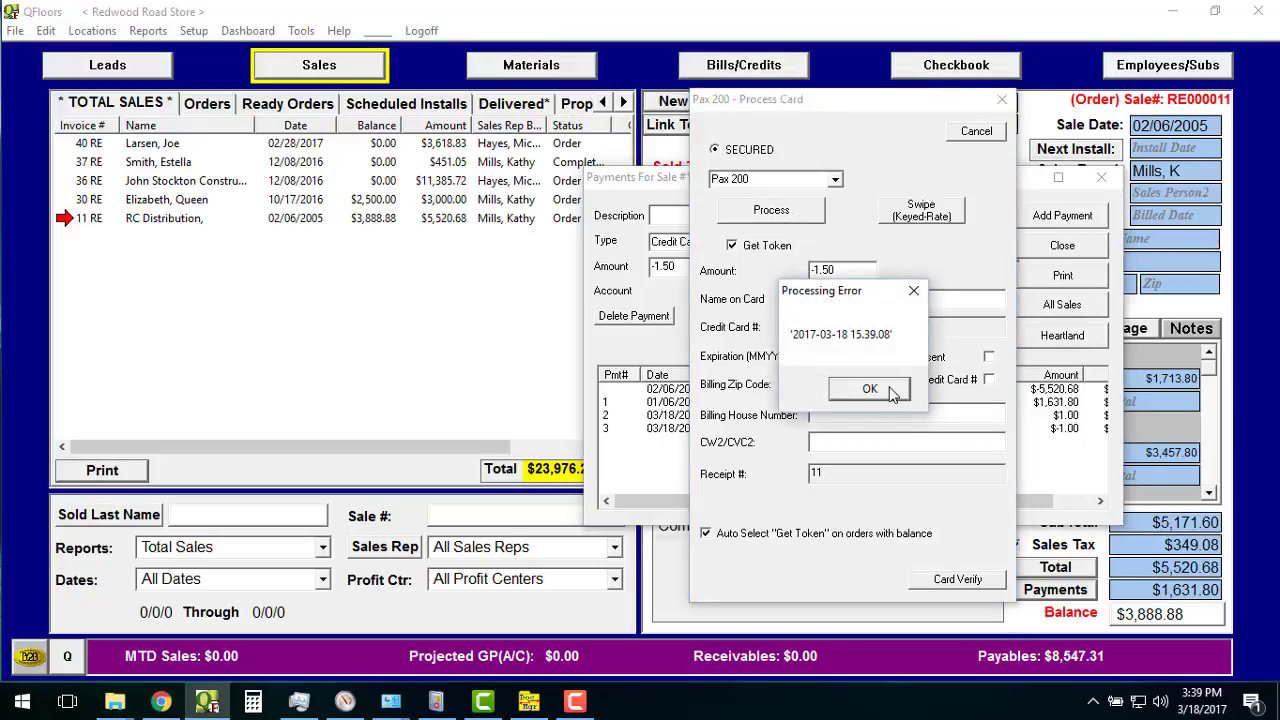
left_click(890, 390)
left_click(791, 241)
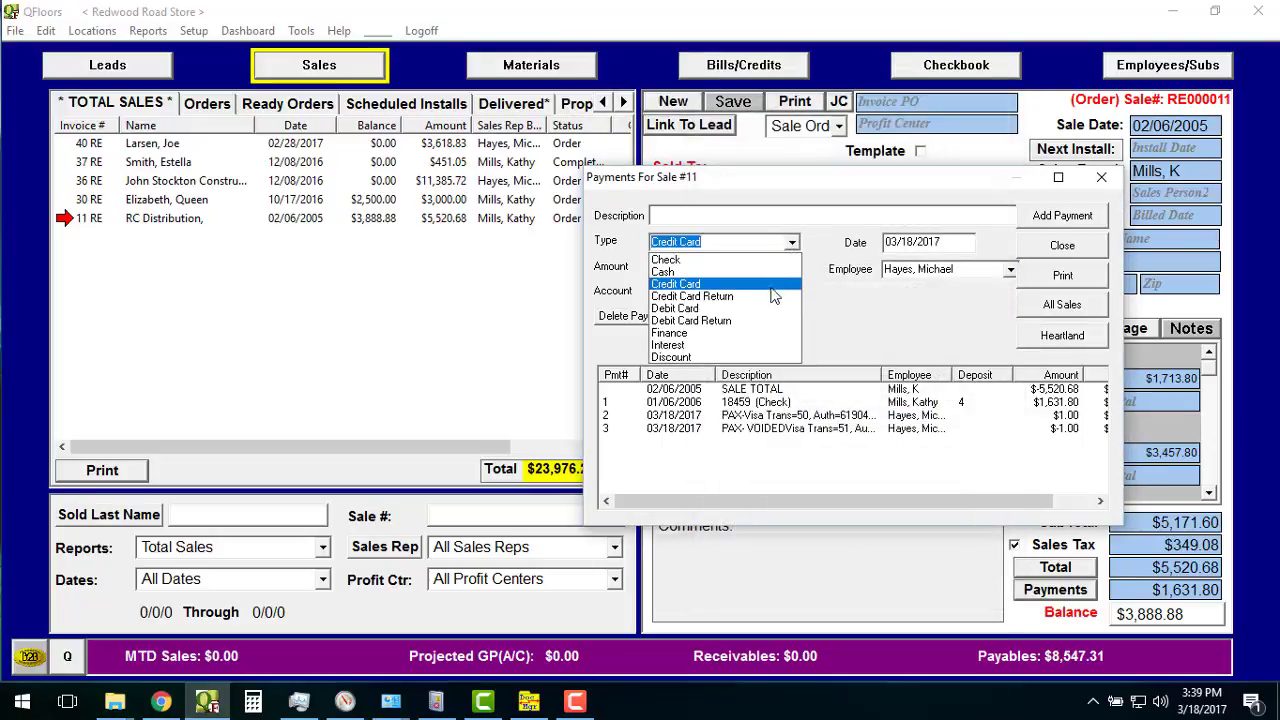
left_click(771, 297)
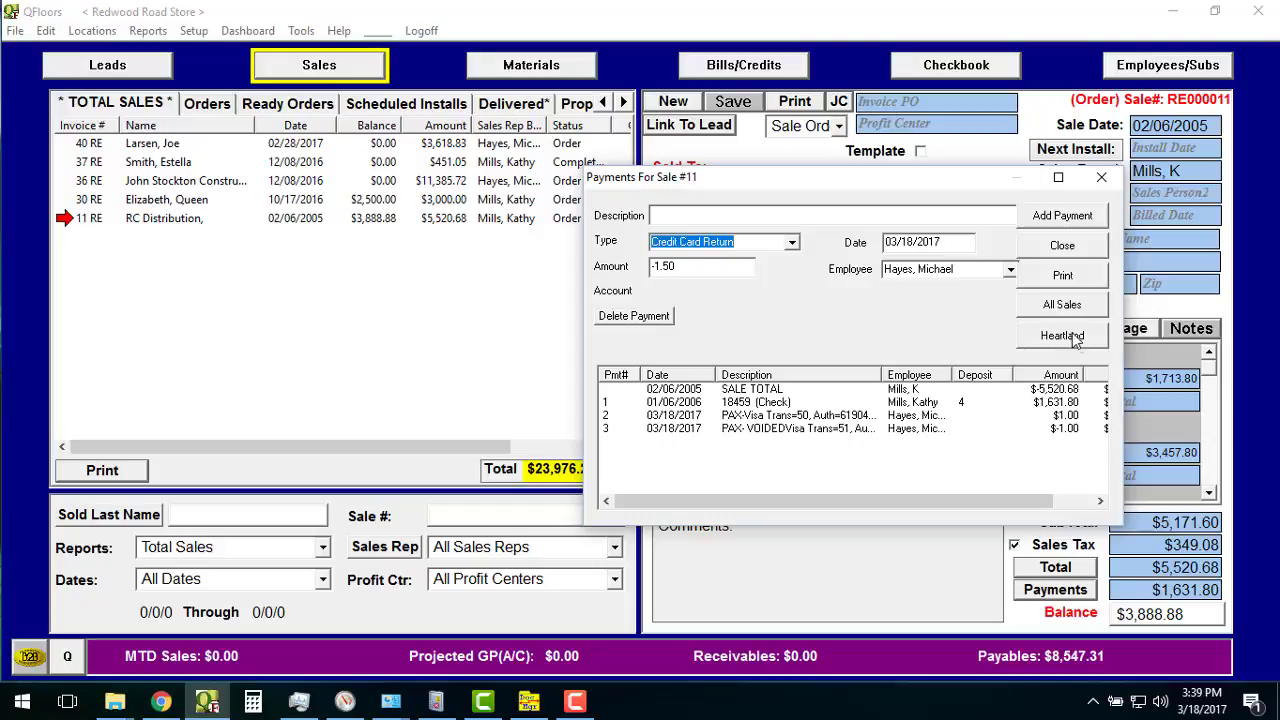
Process a $1.50 Heartland card return without a token as a new return, not a void.
left_click(1063, 338)
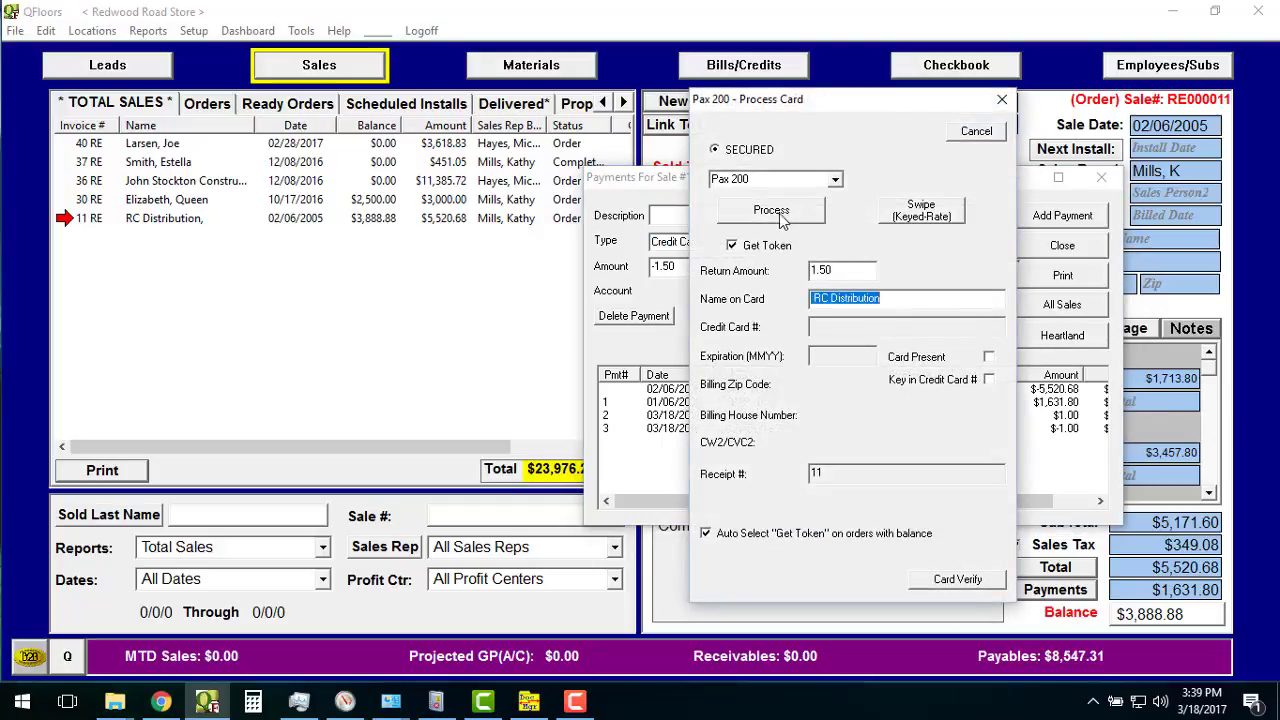
left_click(732, 245)
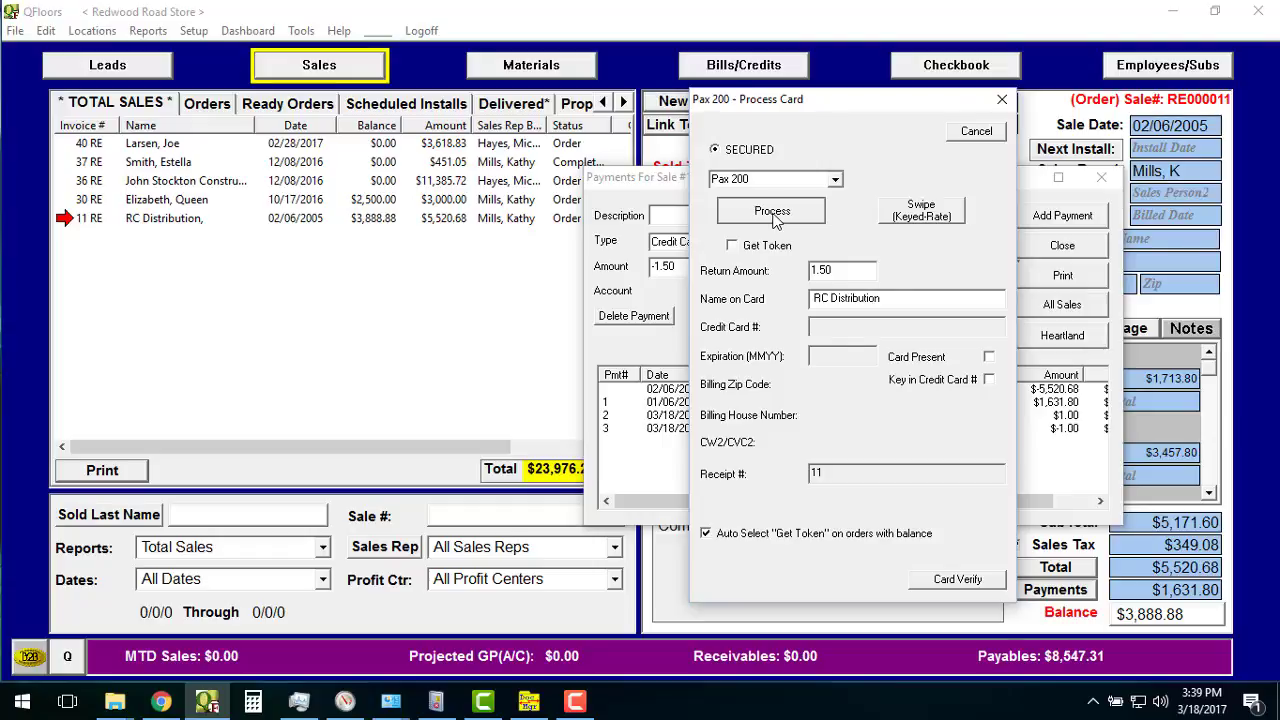
left_click(772, 214)
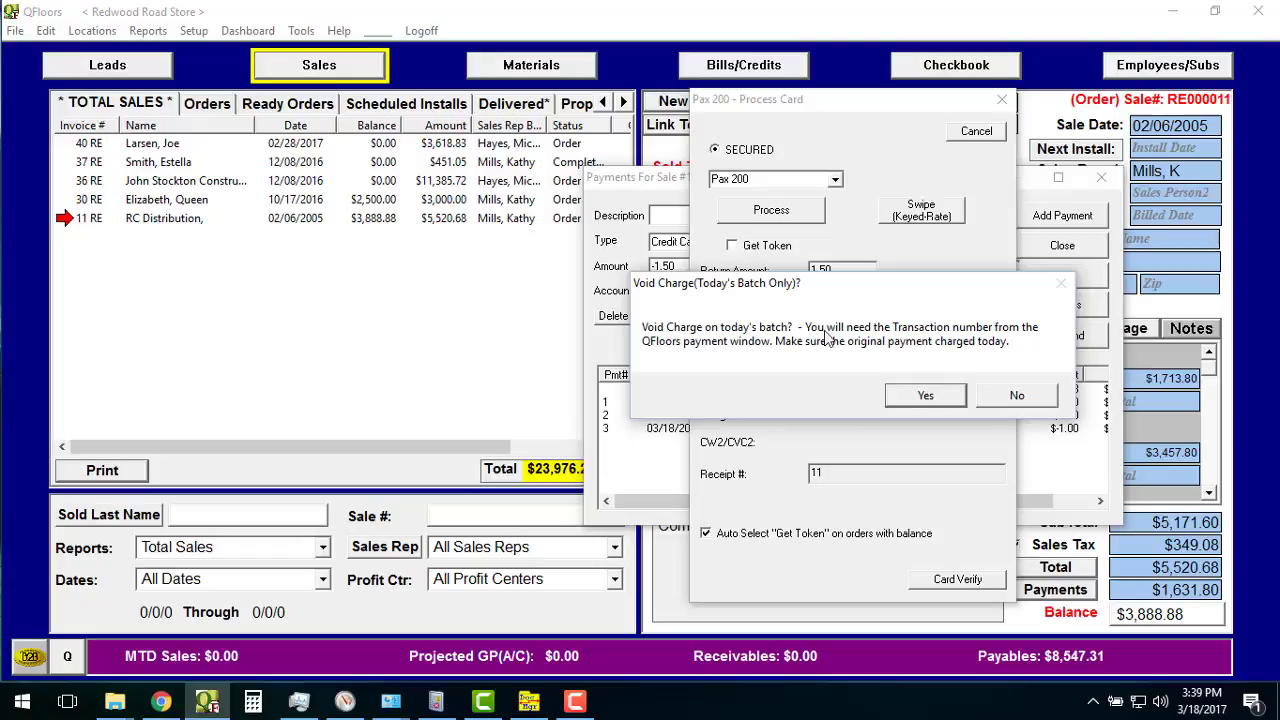
left_click(1016, 397)
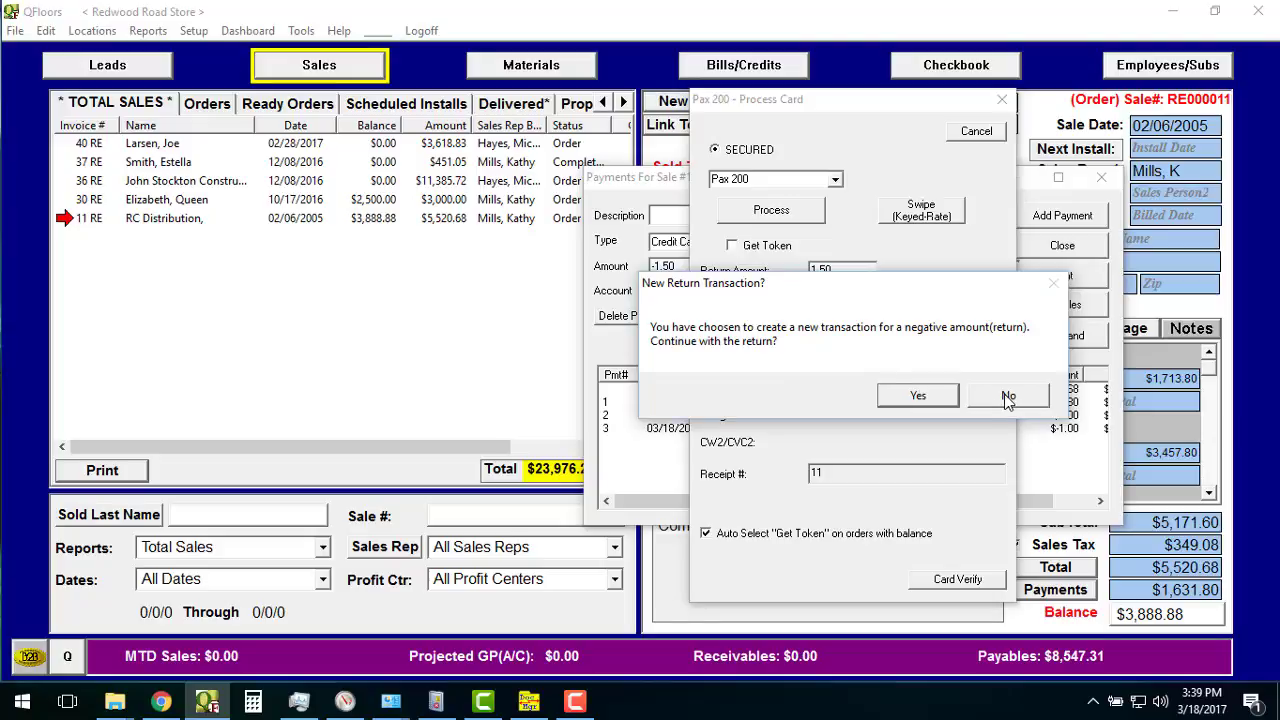
left_click(917, 399)
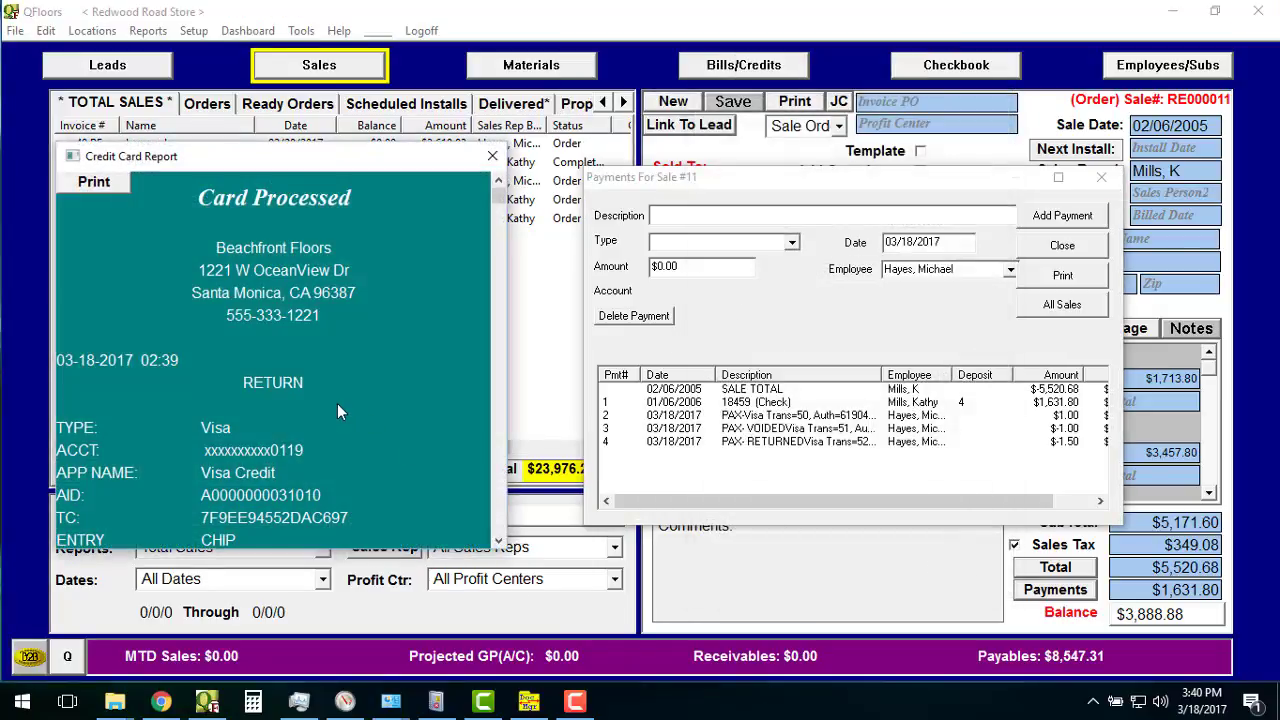
Check the RETURN receipt's -$1.50 total, then close the Credit Card Report.
left_click(498, 541)
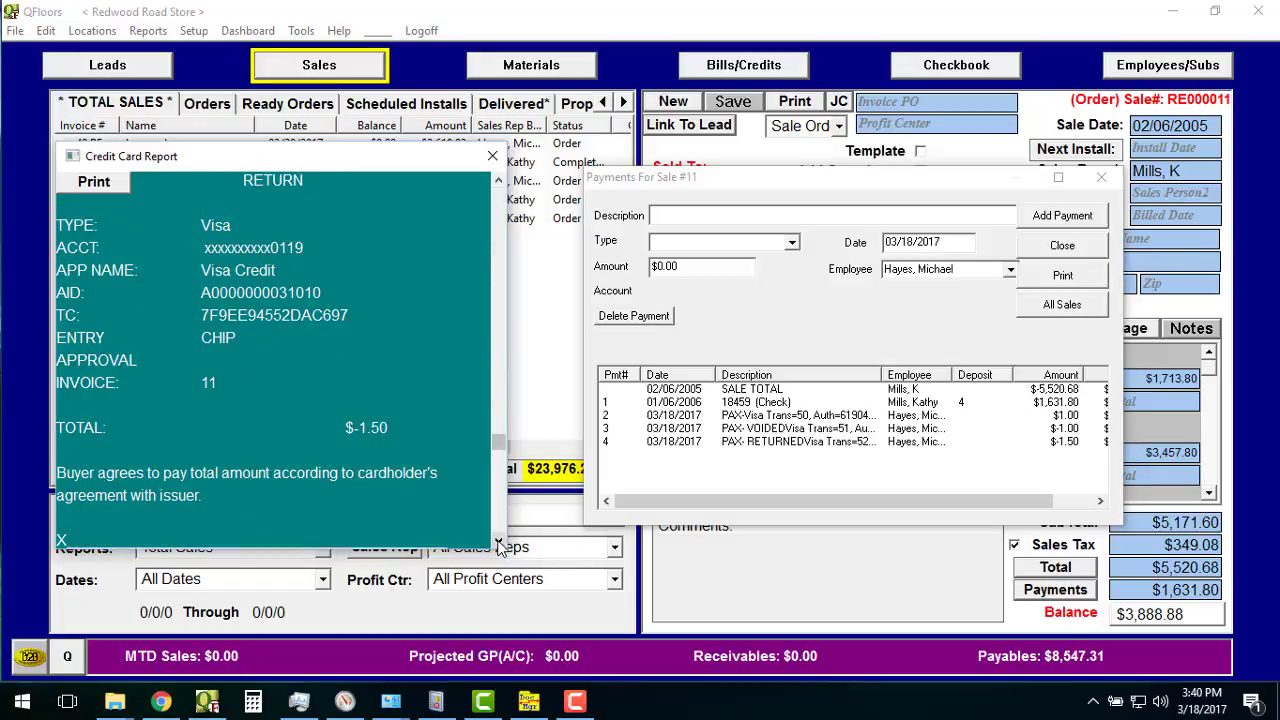
left_click_drag(498, 388, 500, 228)
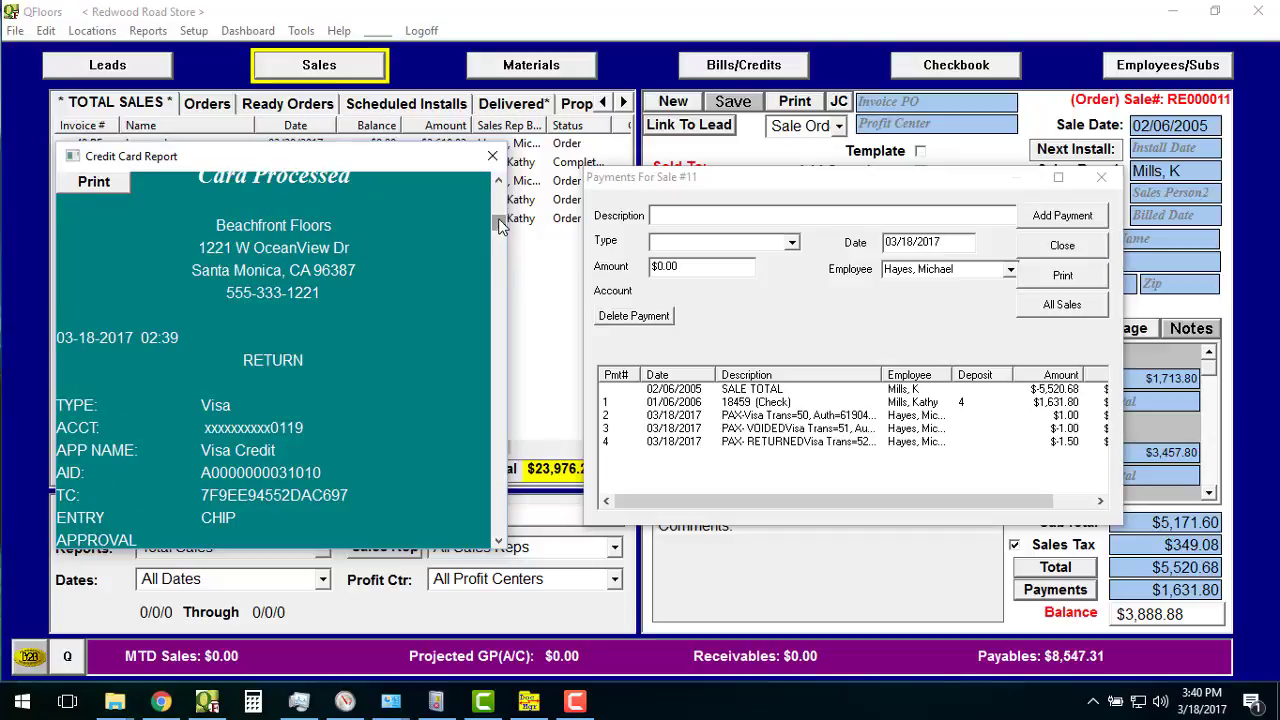
left_click(492, 156)
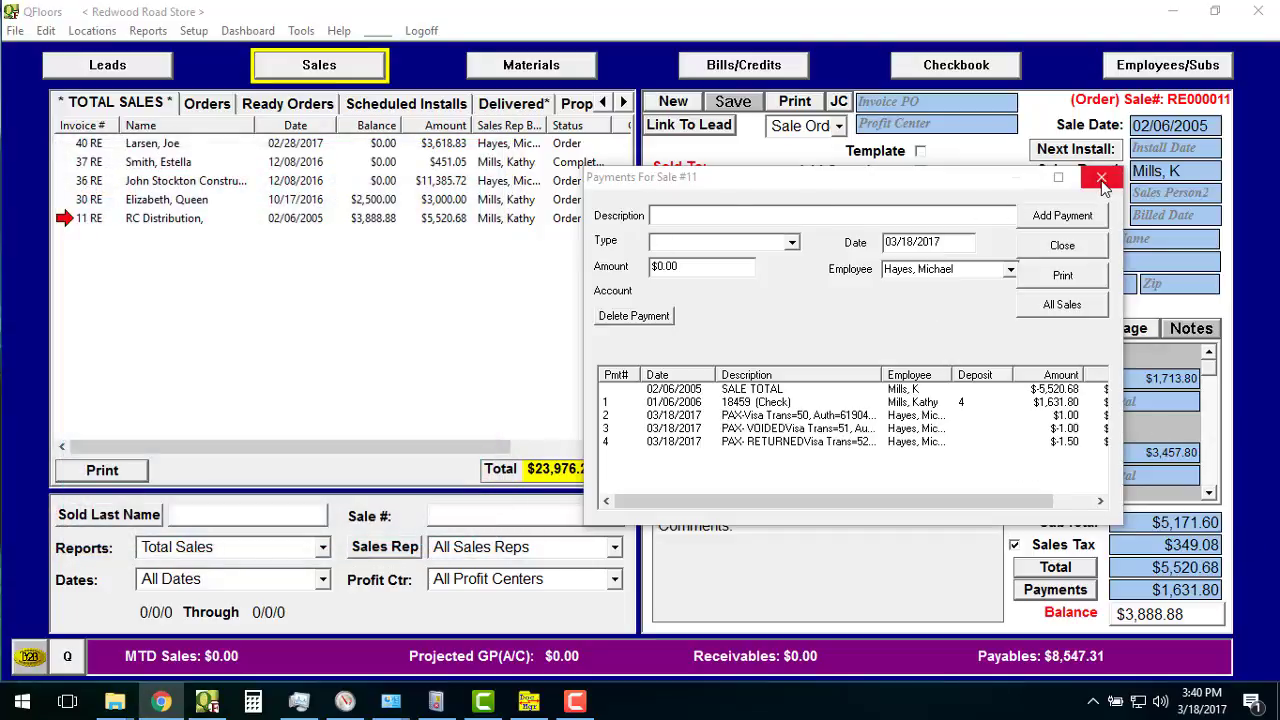